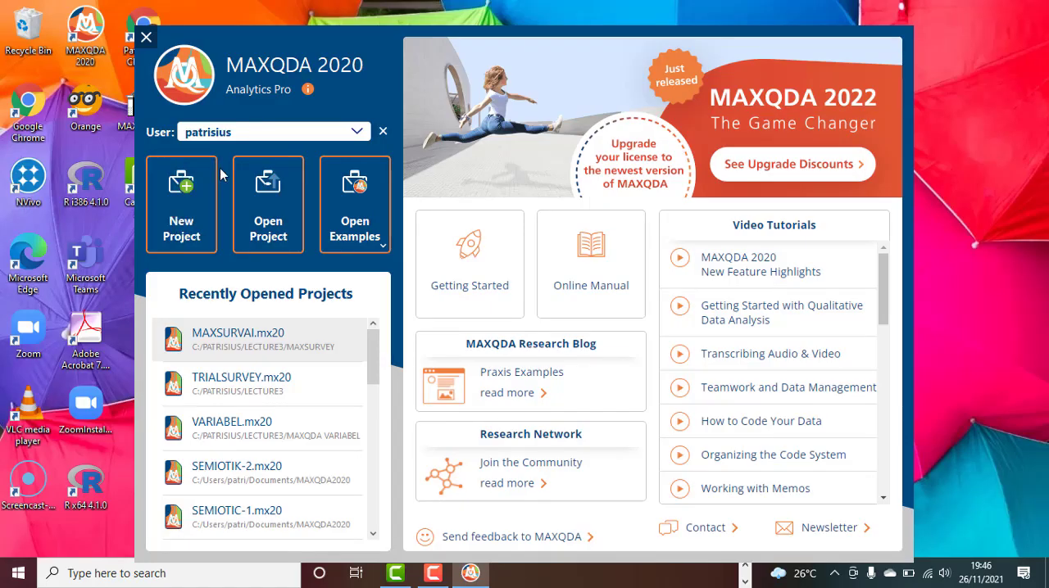
Create a new project named SURVEY1 in the MAXSURVEY folder
click(182, 221)
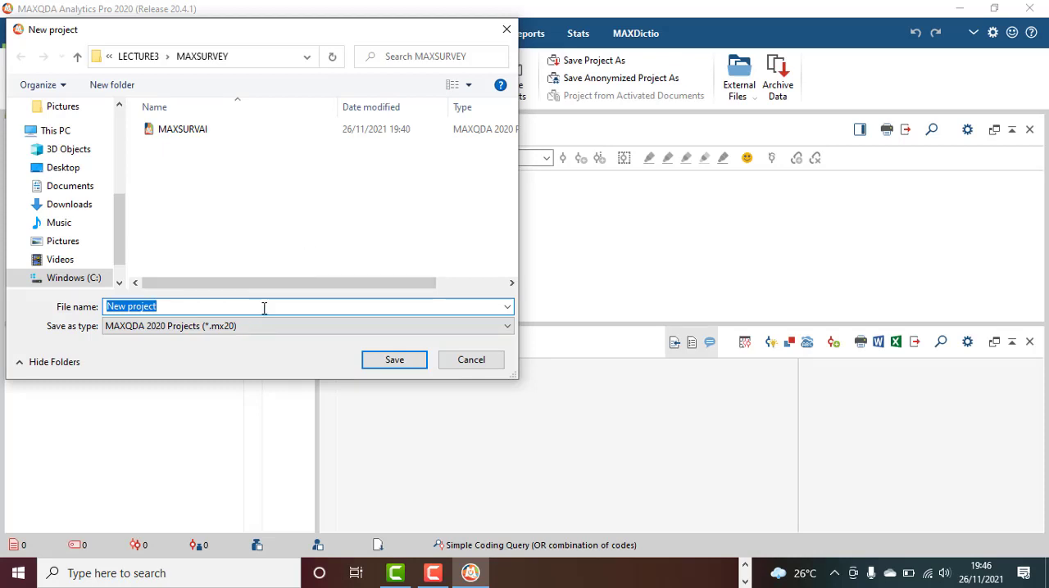
text(SURVEY)
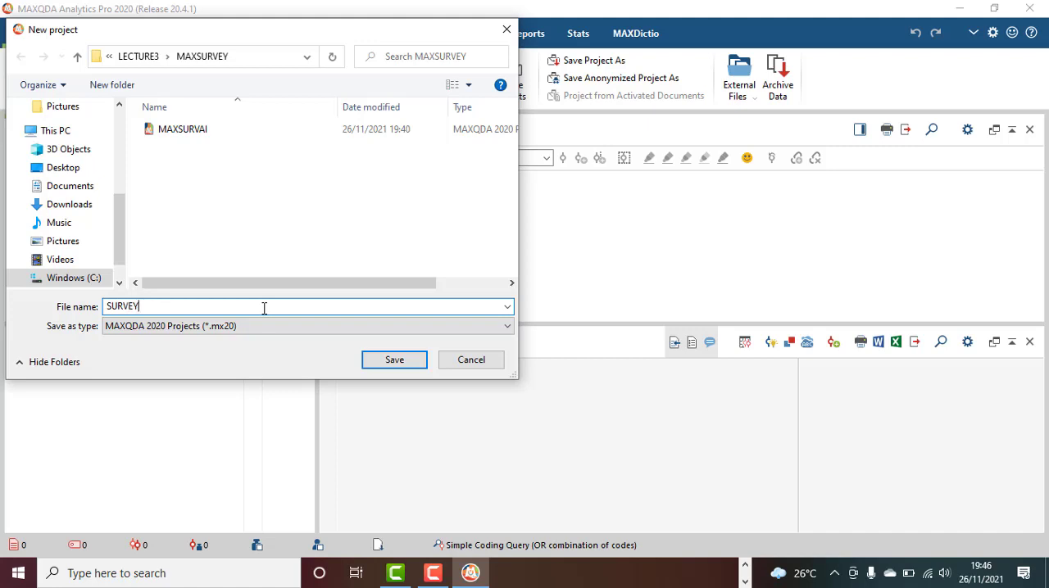
text(1)
click(394, 366)
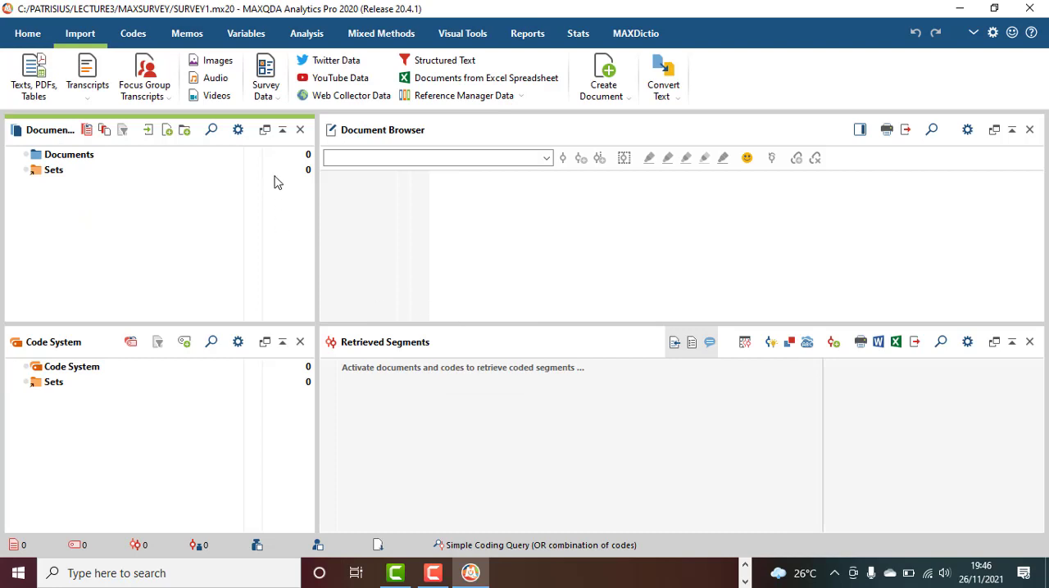
Choose the MAXANGKET Excel spreadsheet as the source for a survey data import
click(271, 95)
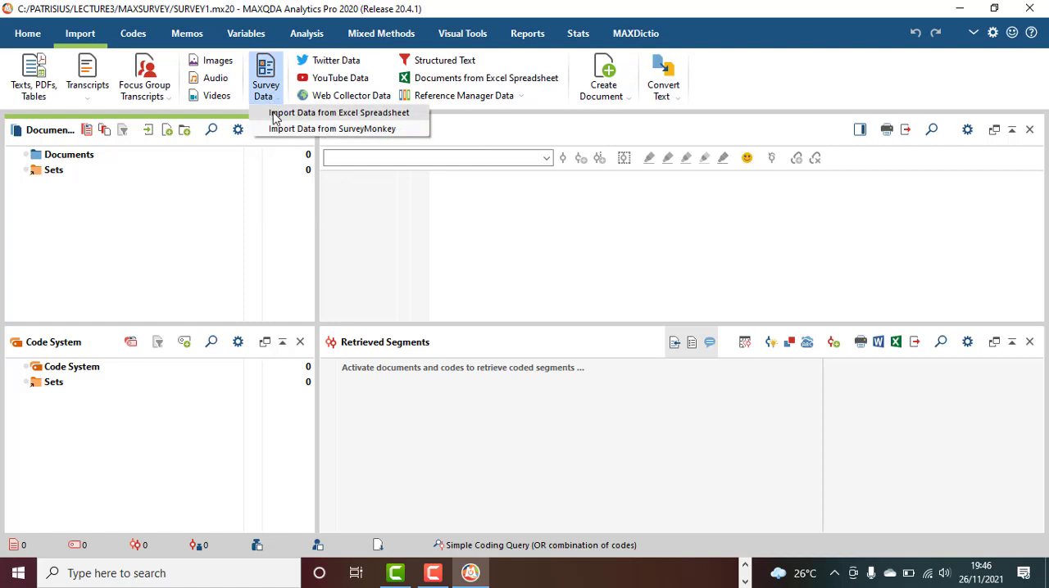
click(275, 115)
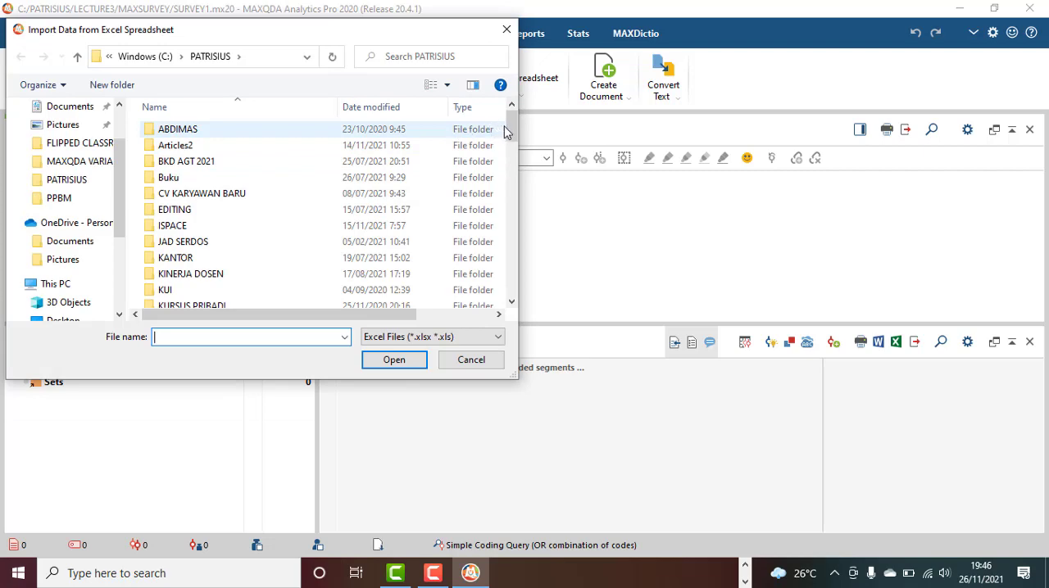
drag(509, 132, 508, 287)
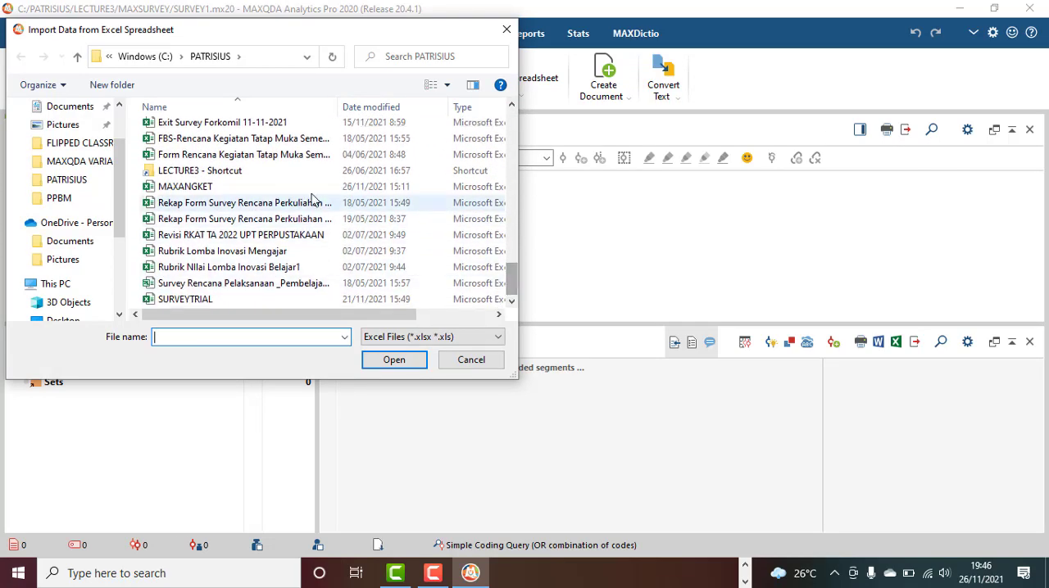
click(286, 187)
click(392, 361)
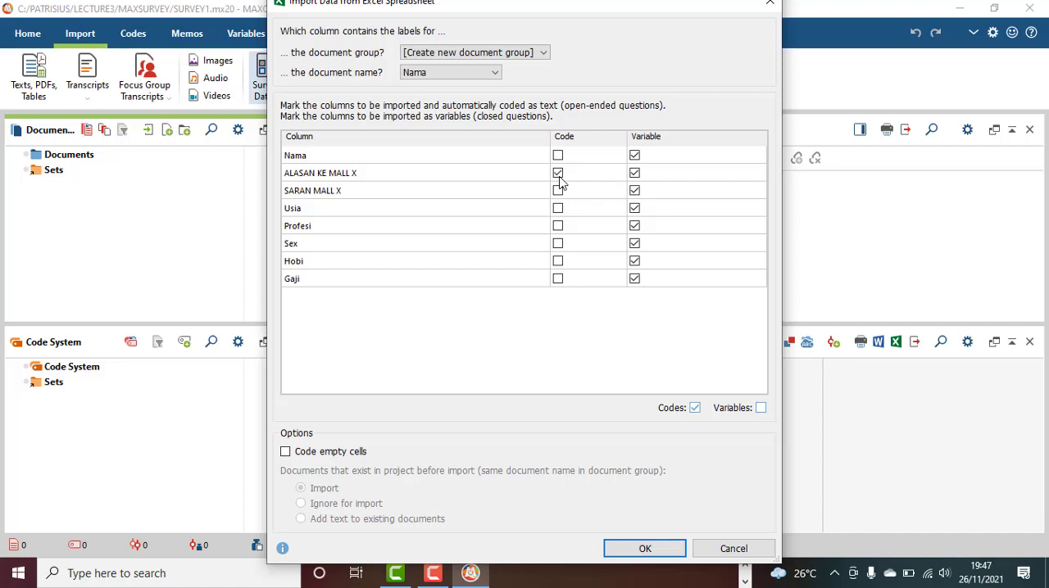
Exclude ALASAN KE MALL X and SARAN MALL X from the variables and import the survey data with the remaining columns as variables
click(635, 174)
click(635, 192)
click(645, 549)
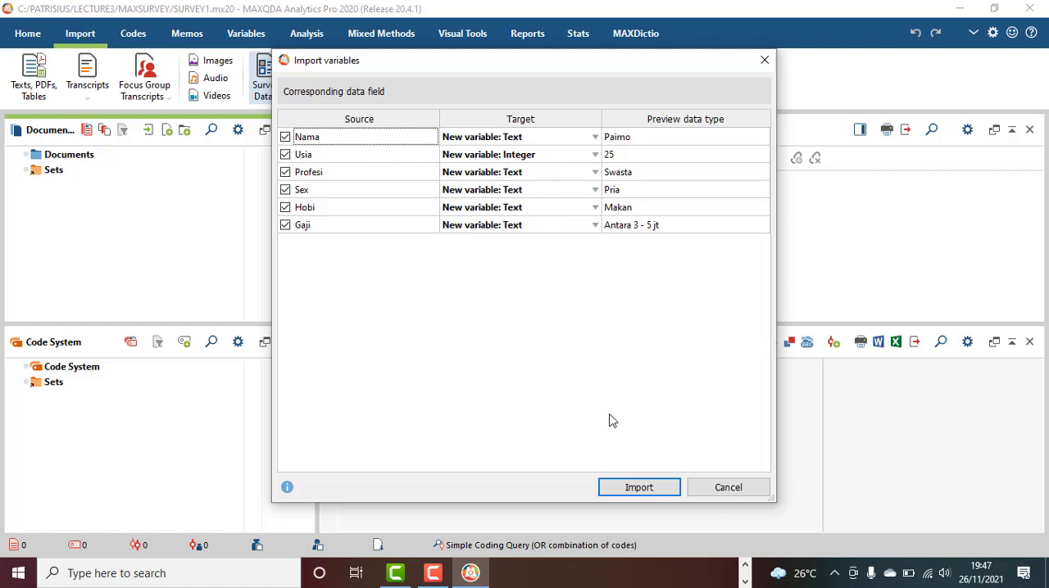
click(649, 487)
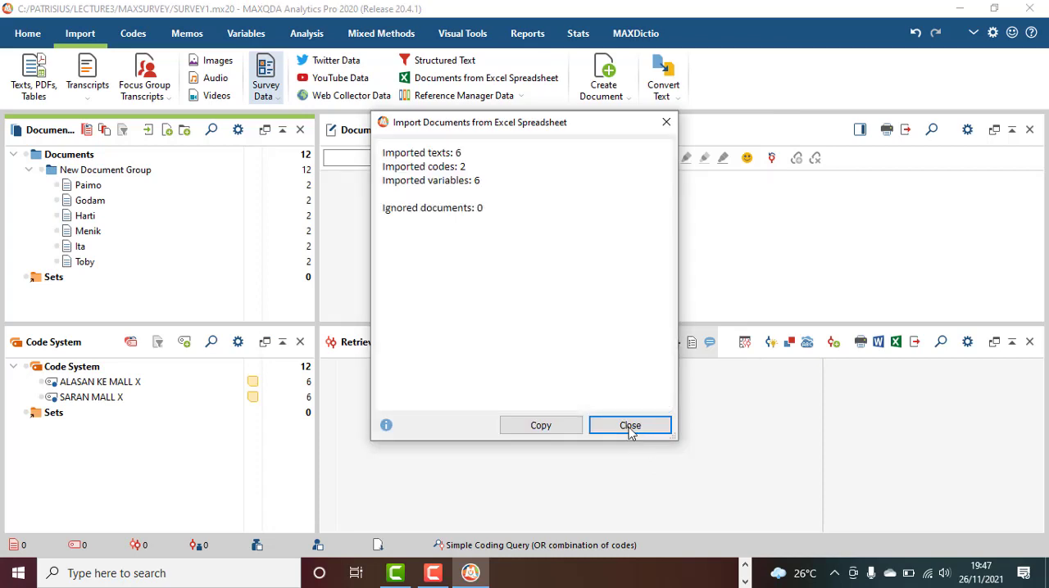
click(629, 426)
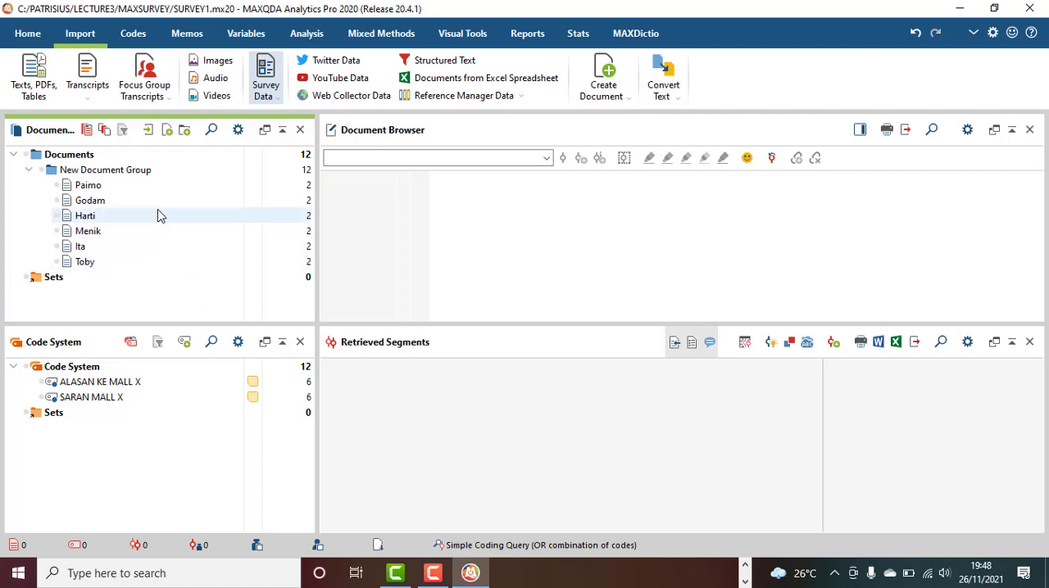
Activate all six imported documents in New Document Group
mouse_move(151, 190)
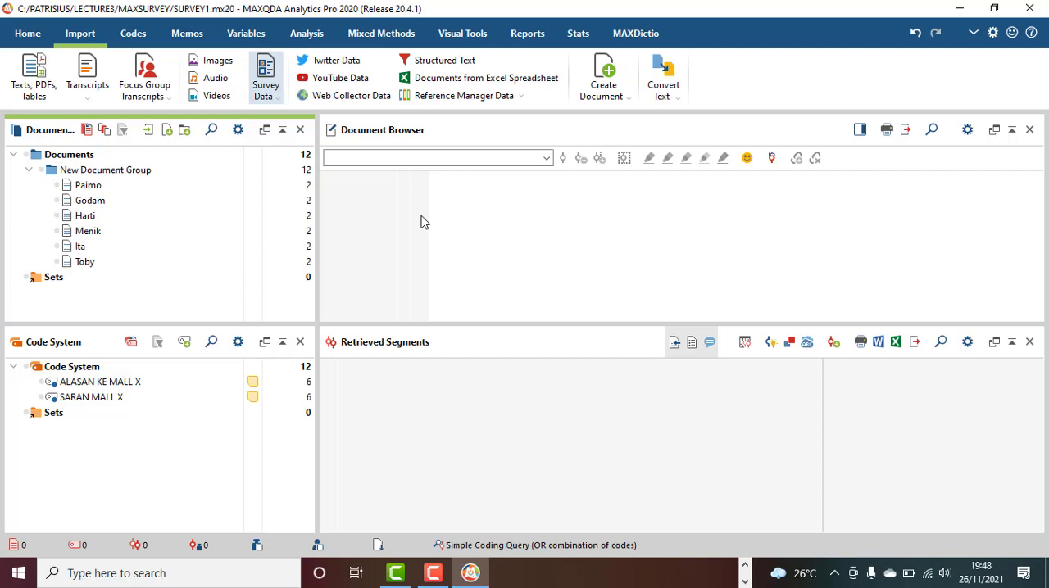
click(120, 189)
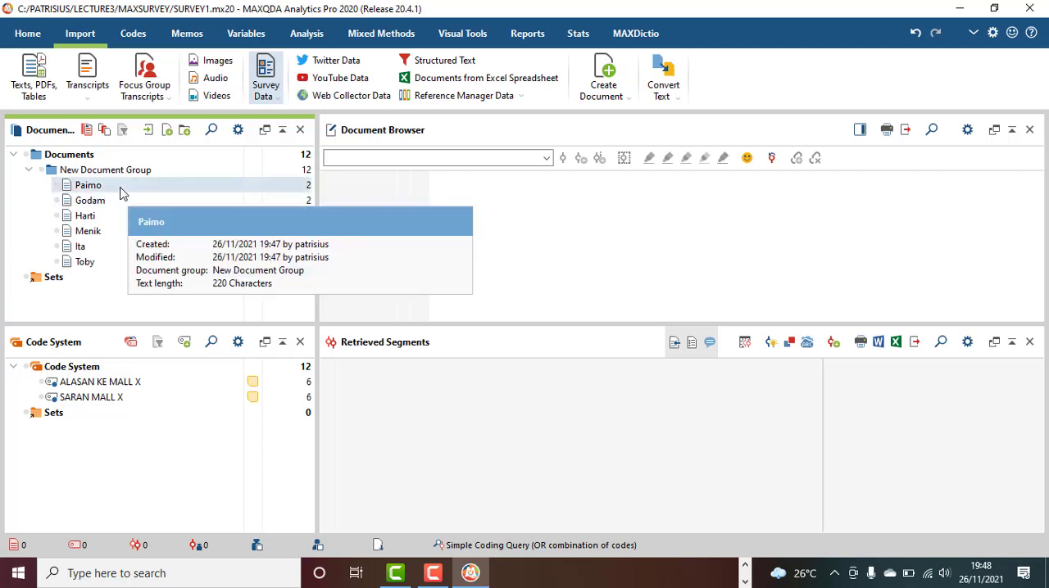
shift+click(128, 265)
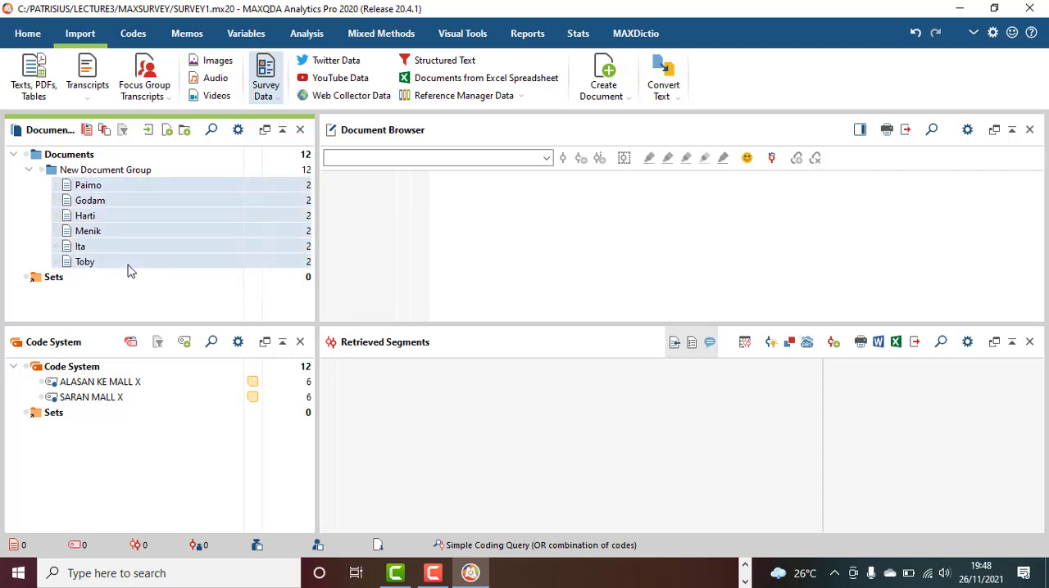
right_click(170, 188)
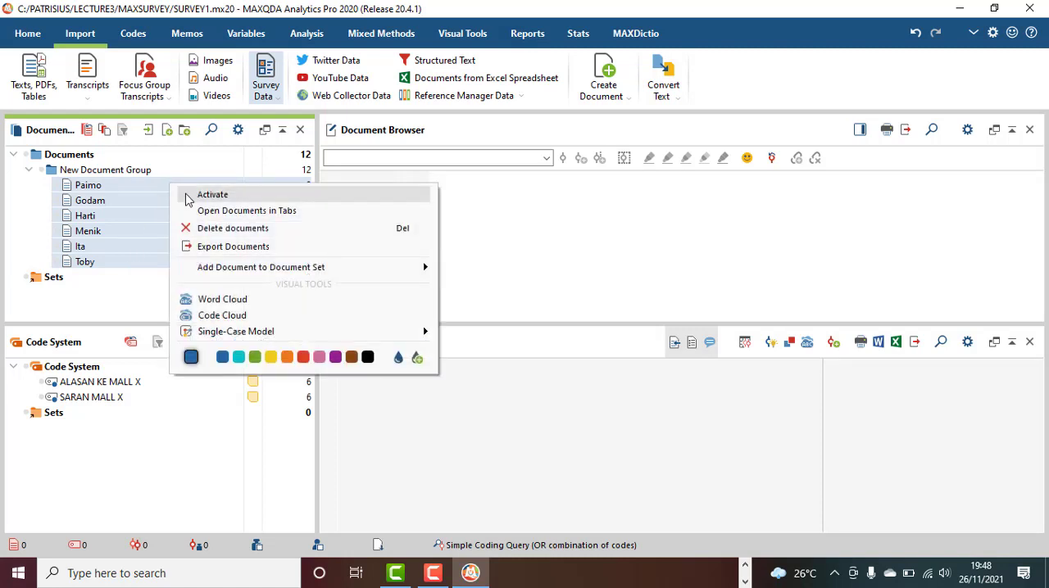
click(186, 196)
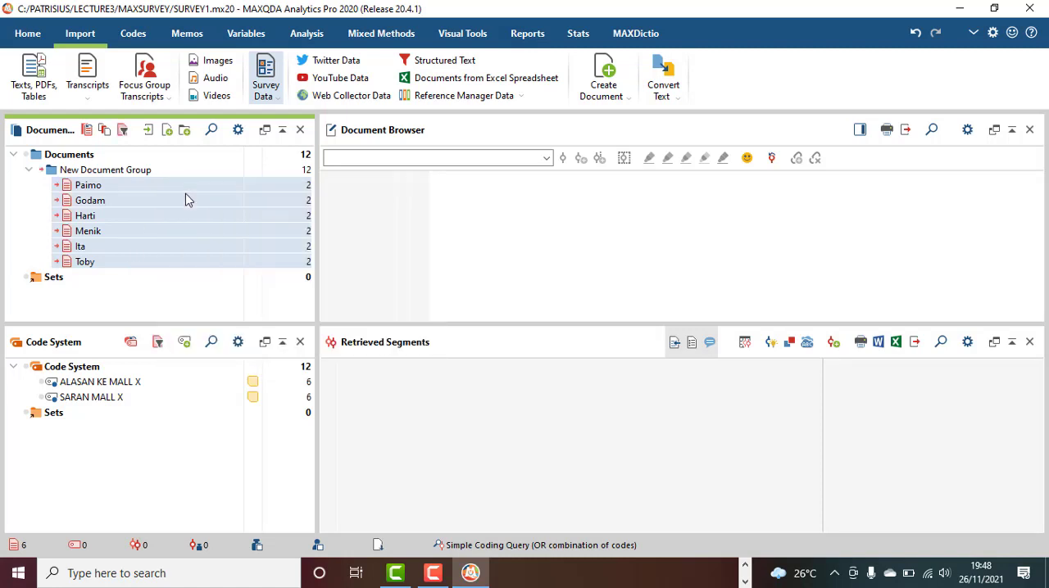
Activate the codes ALASAN KE MALL X and SARAN MALL X
click(119, 387)
shift+click(94, 401)
right_click(160, 383)
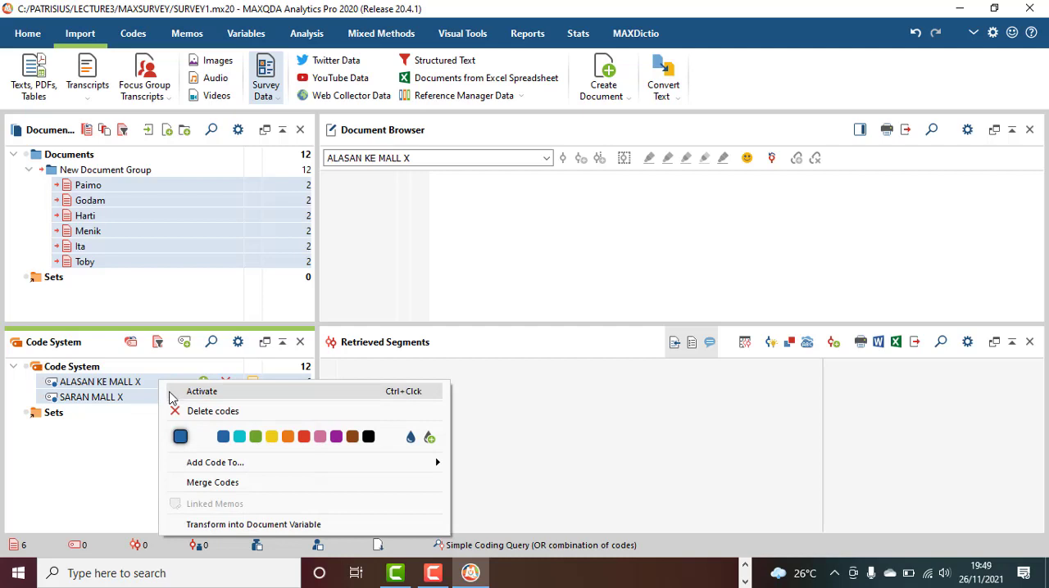
click(201, 391)
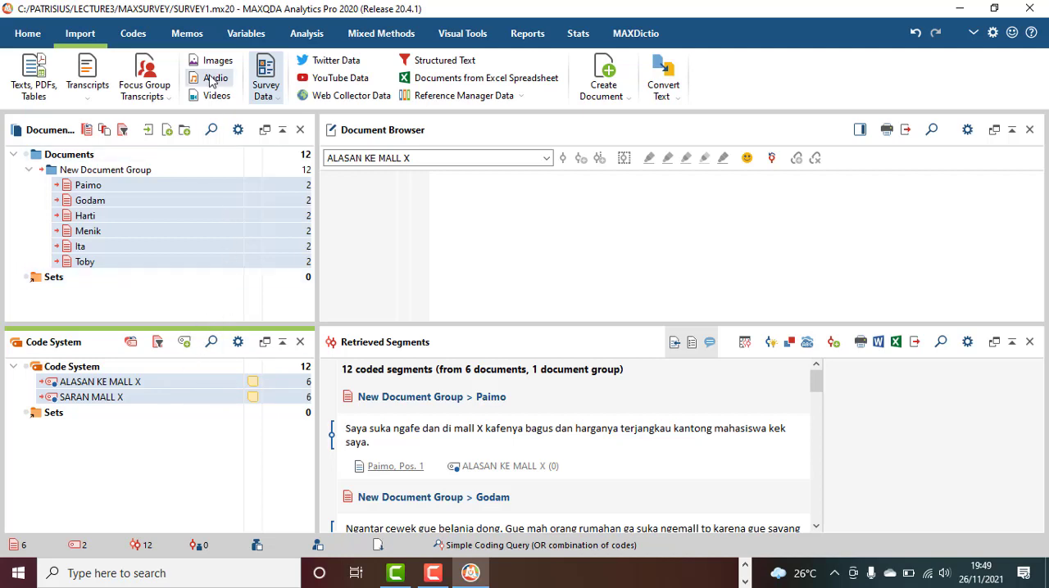
Start Categorize Survey Data for the code ALASAN KE MALL X, limited to the activated documents
click(308, 34)
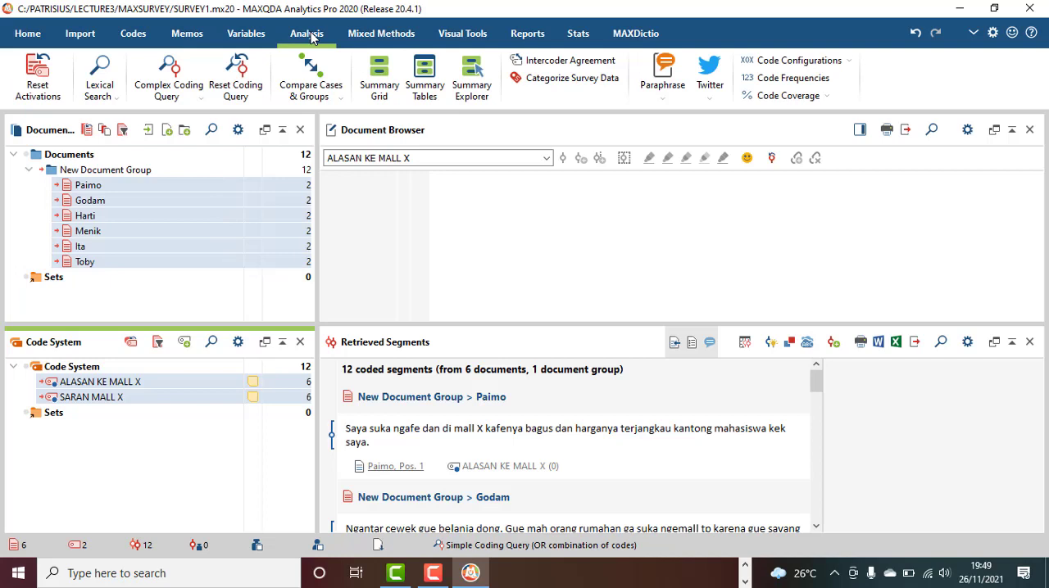
click(553, 82)
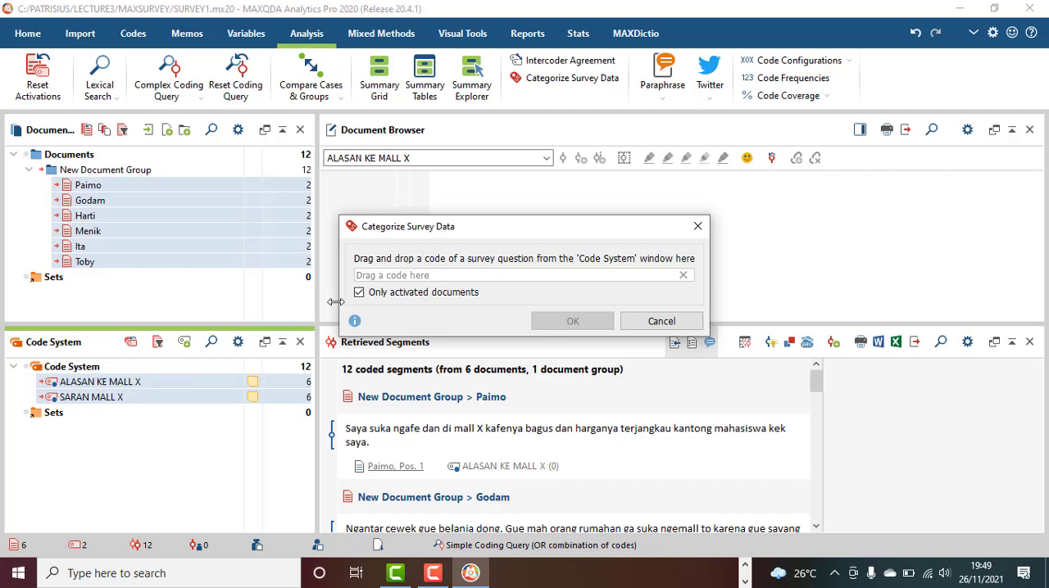
click(176, 397)
click(172, 384)
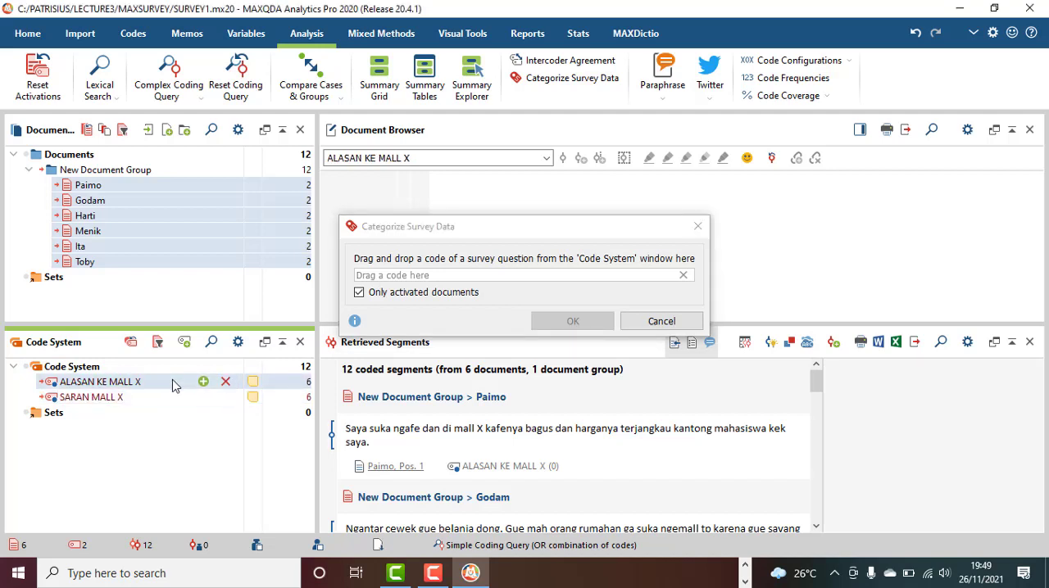
drag(172, 385, 410, 280)
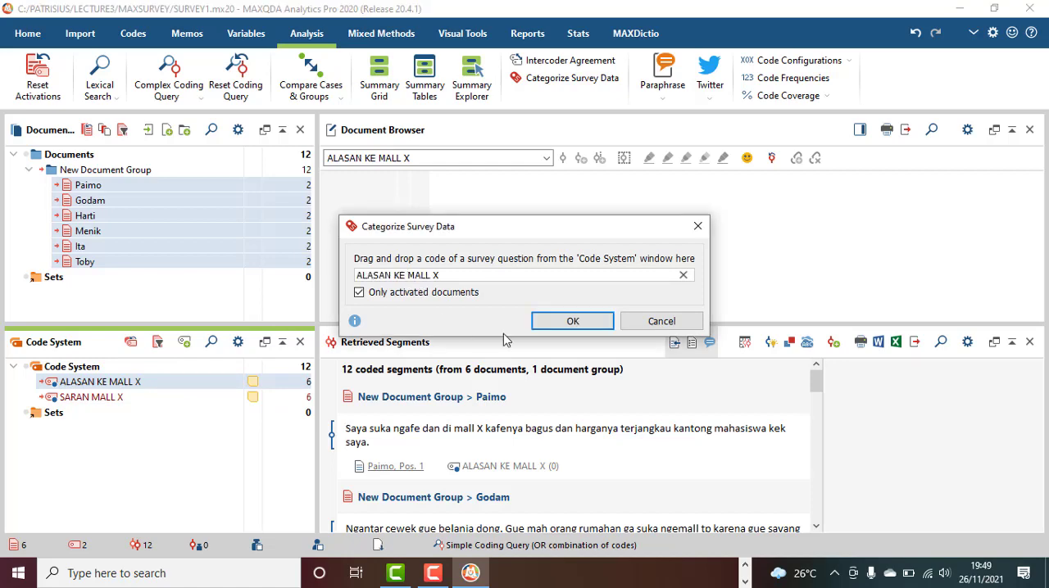
click(573, 321)
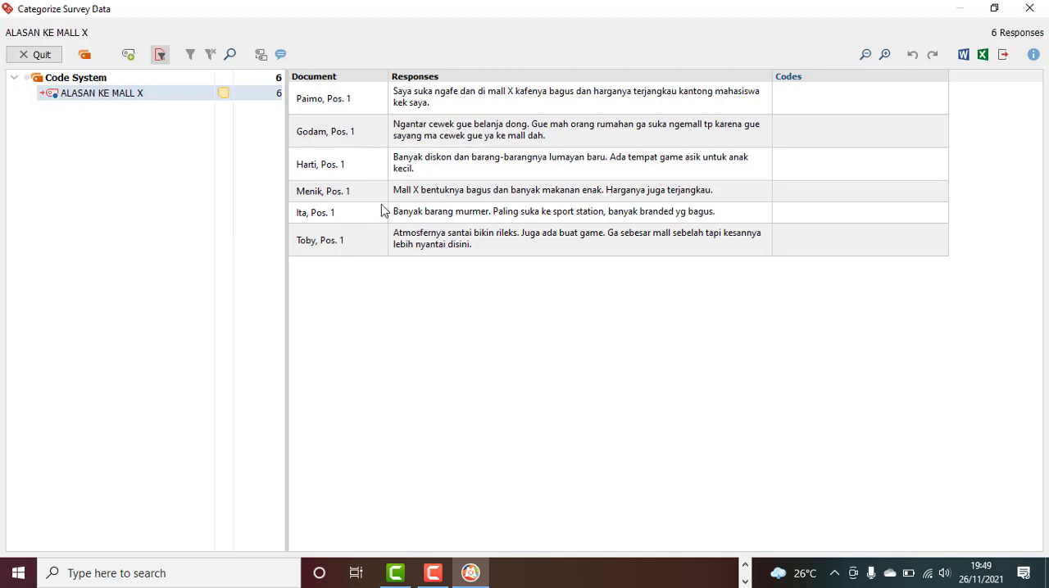
Create a new code HARGA from the words "harganya terjangkau" and assign it to the first response
click(601, 103)
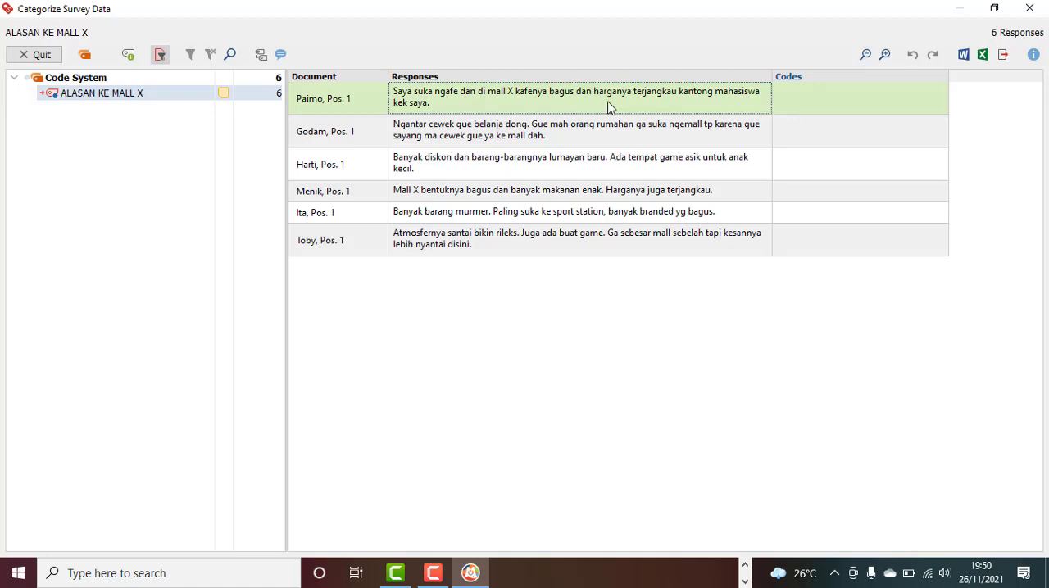
click(613, 131)
click(613, 104)
click(612, 99)
drag(592, 91, 677, 91)
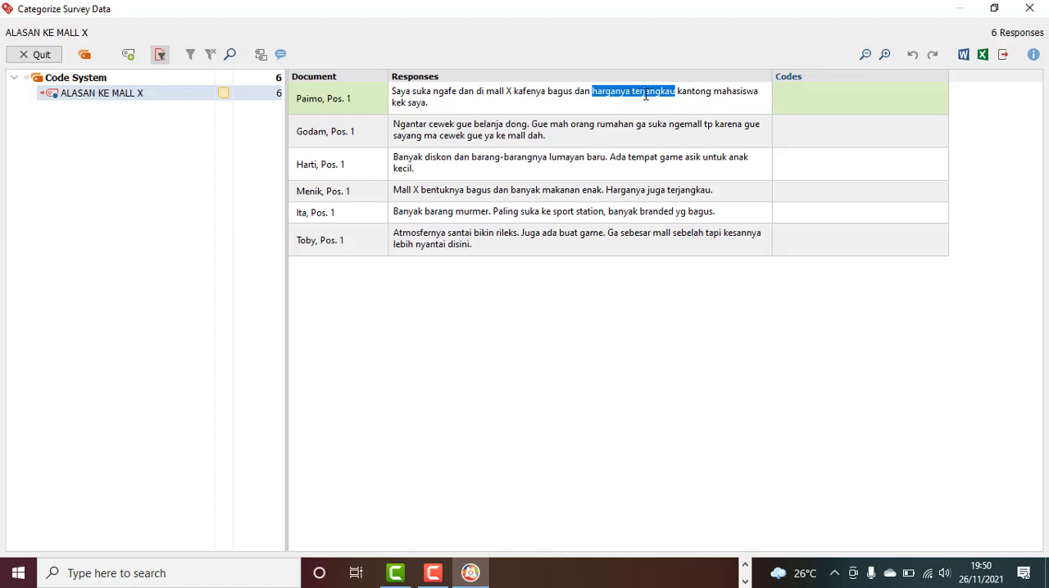
right_click(644, 94)
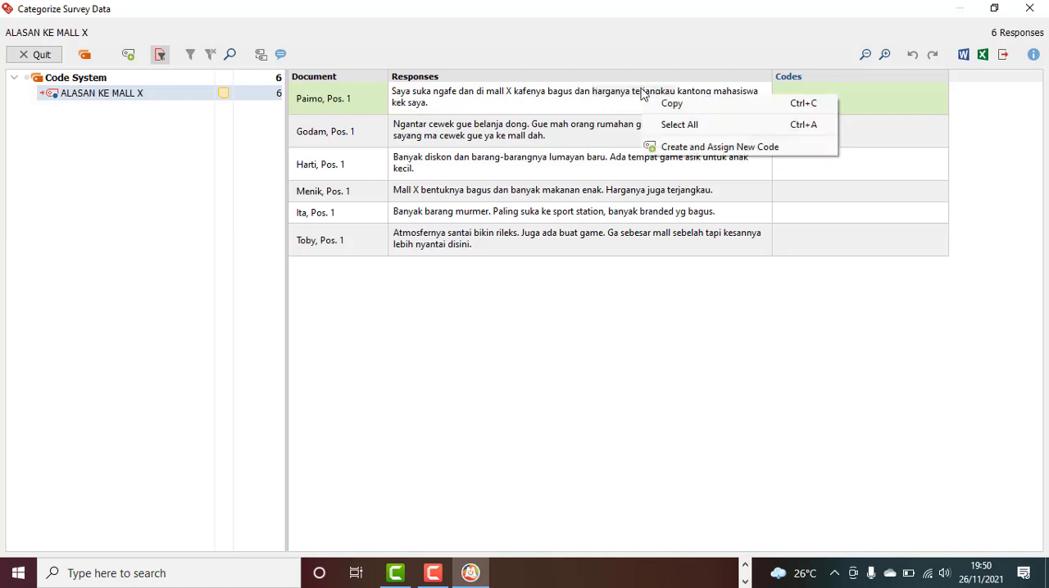
click(670, 148)
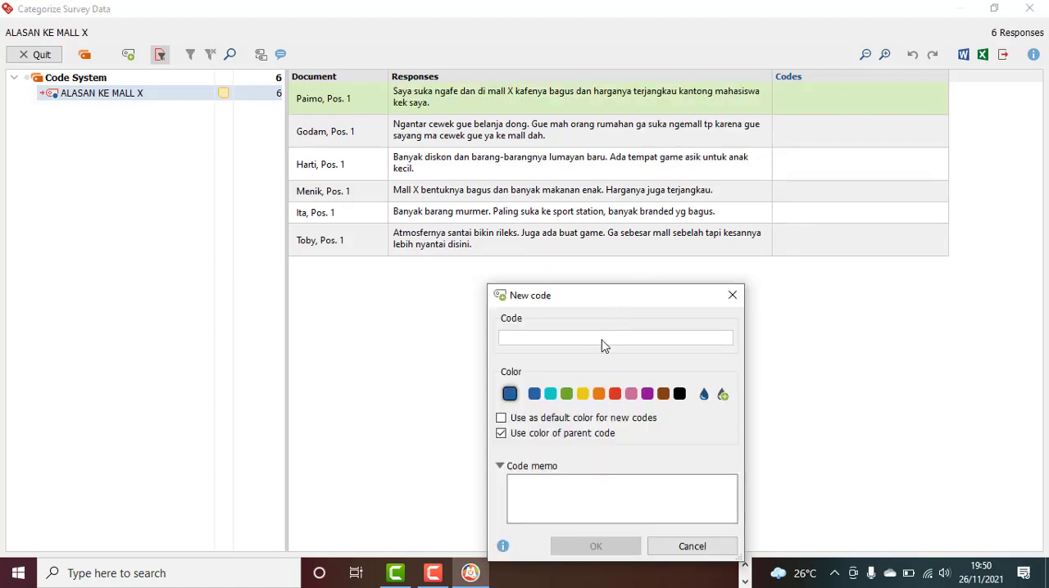
text(HARGA)
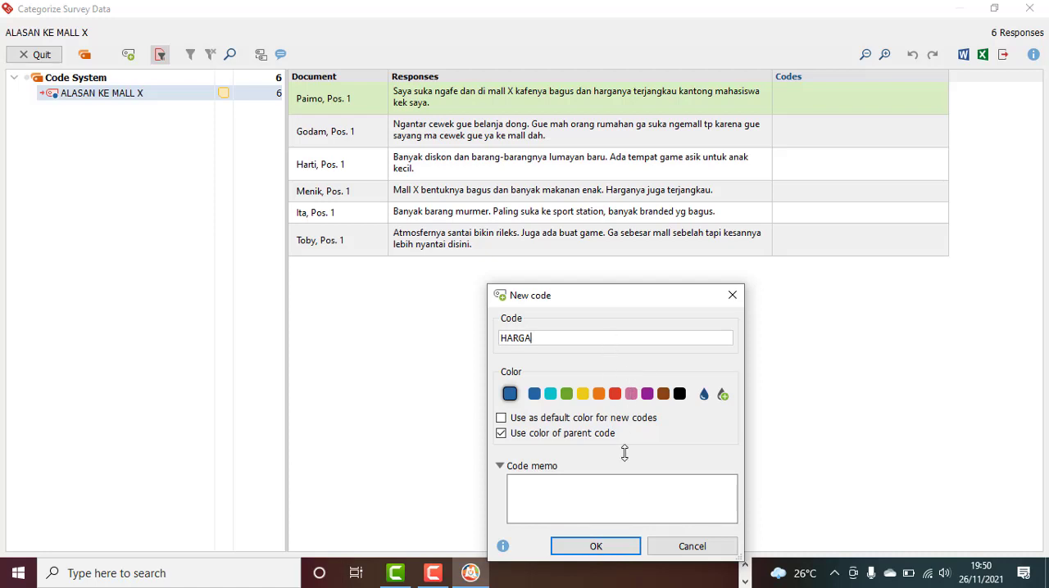
click(634, 546)
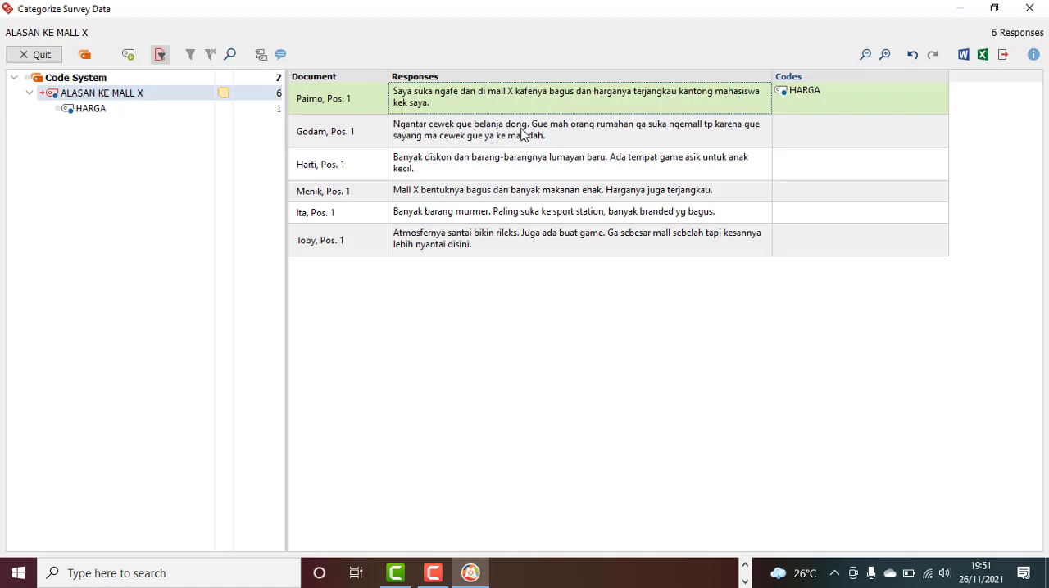
Create a new code NGANTAR from "Ngantar cewek gue belanja dong." and assign it to the second response
click(416, 134)
click(416, 133)
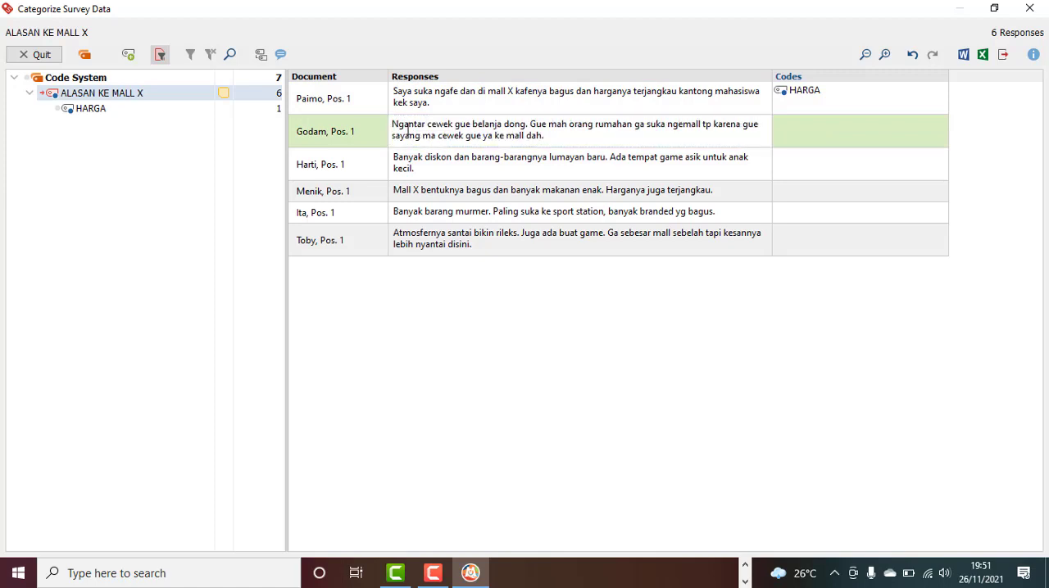
drag(391, 125, 531, 124)
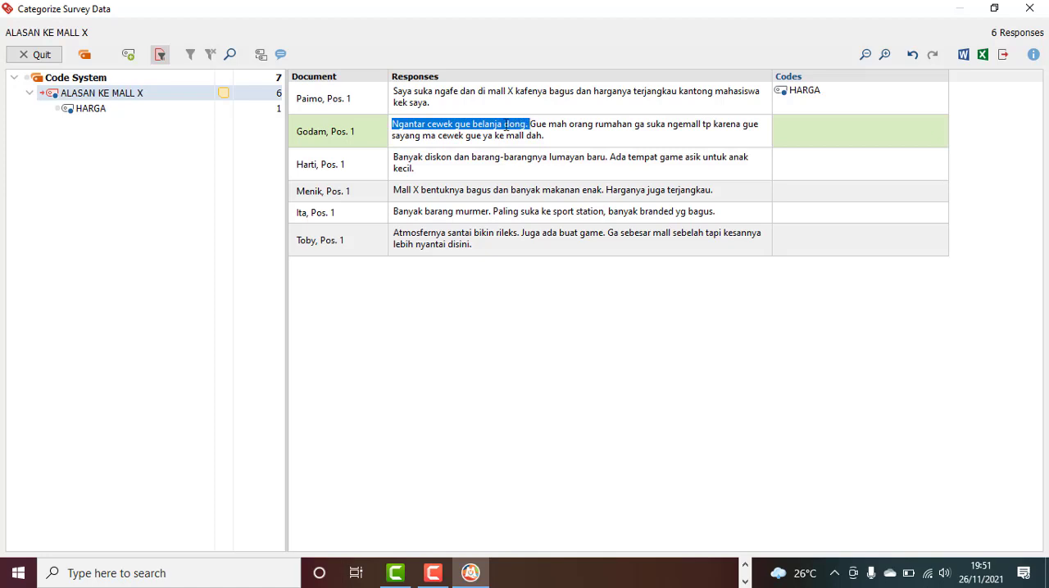
right_click(494, 130)
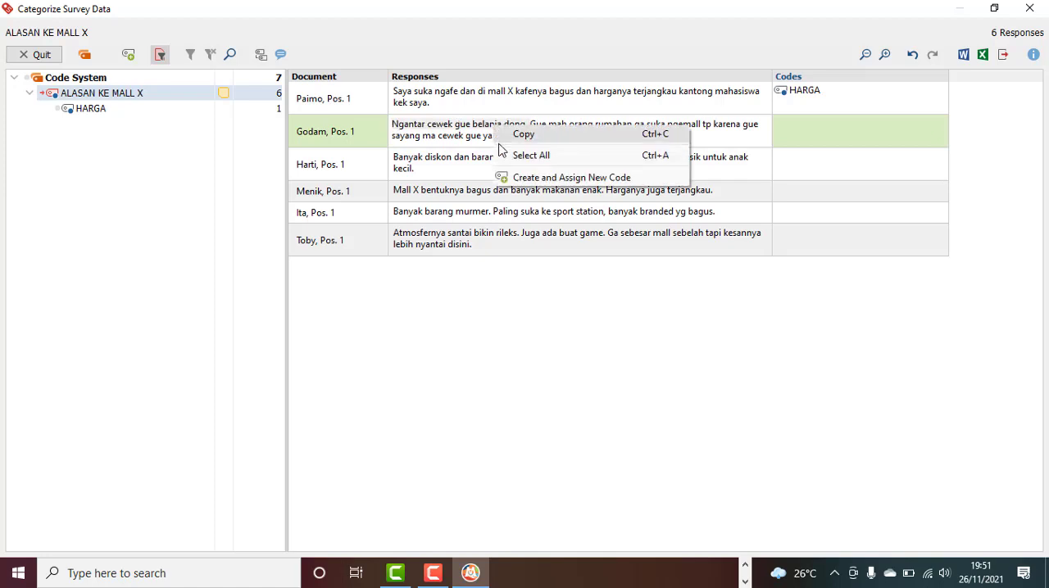
click(515, 180)
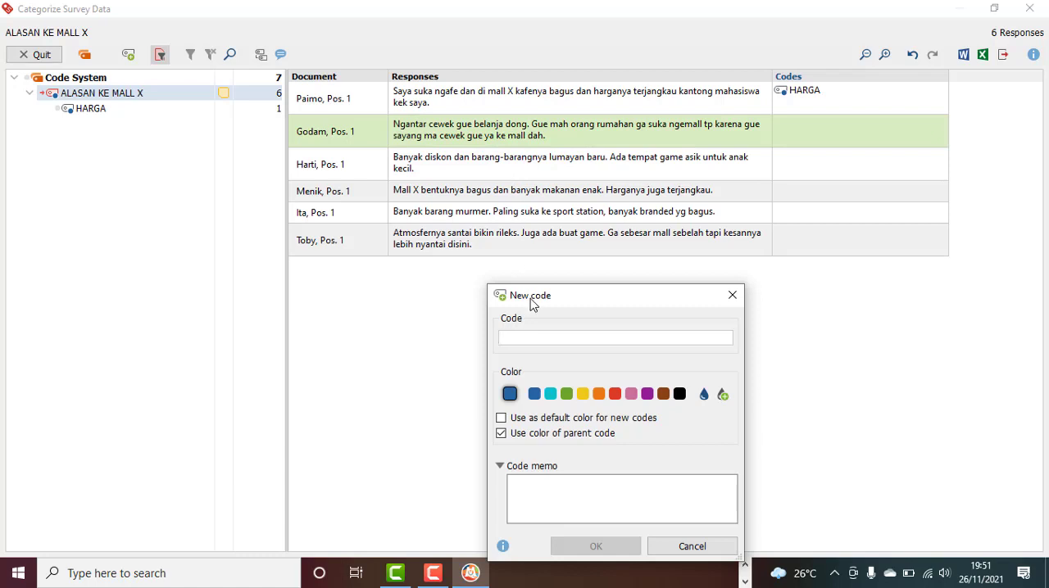
text(NGANTAR)
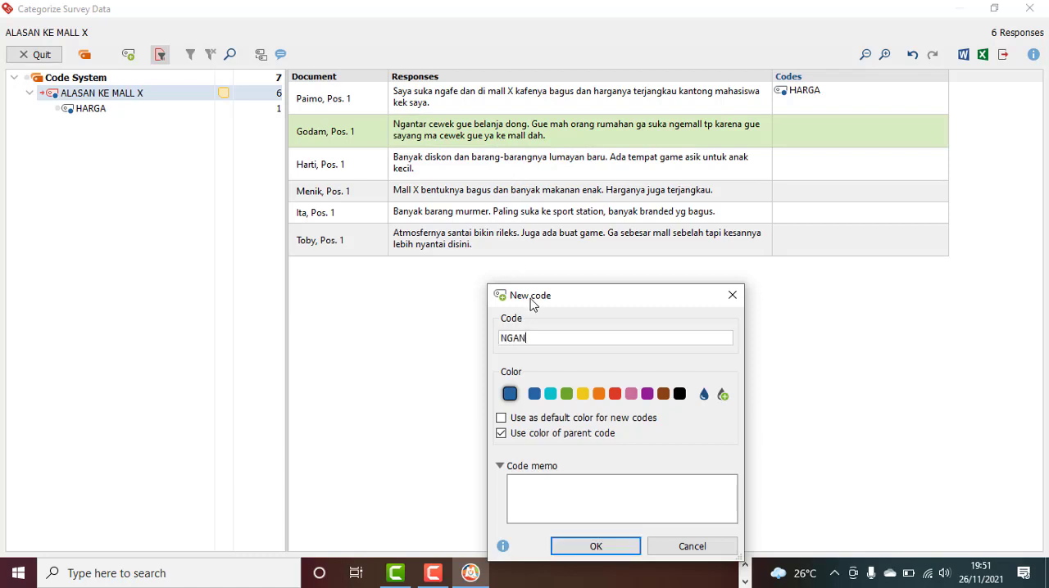
click(596, 547)
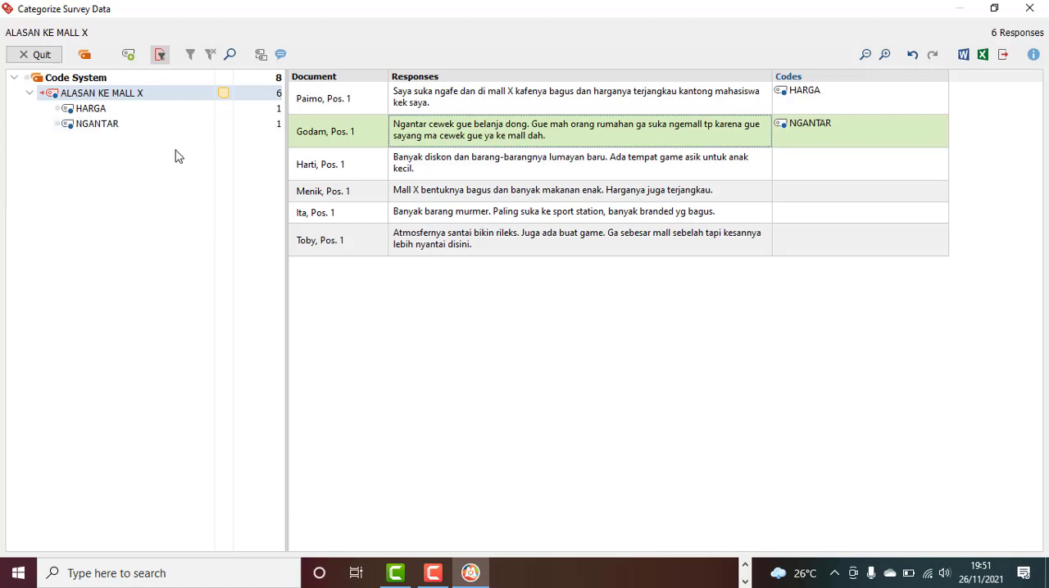
Create a new code BENTUK from the words "Mall X bentuknya bagus" and assign it to the fourth response
click(494, 179)
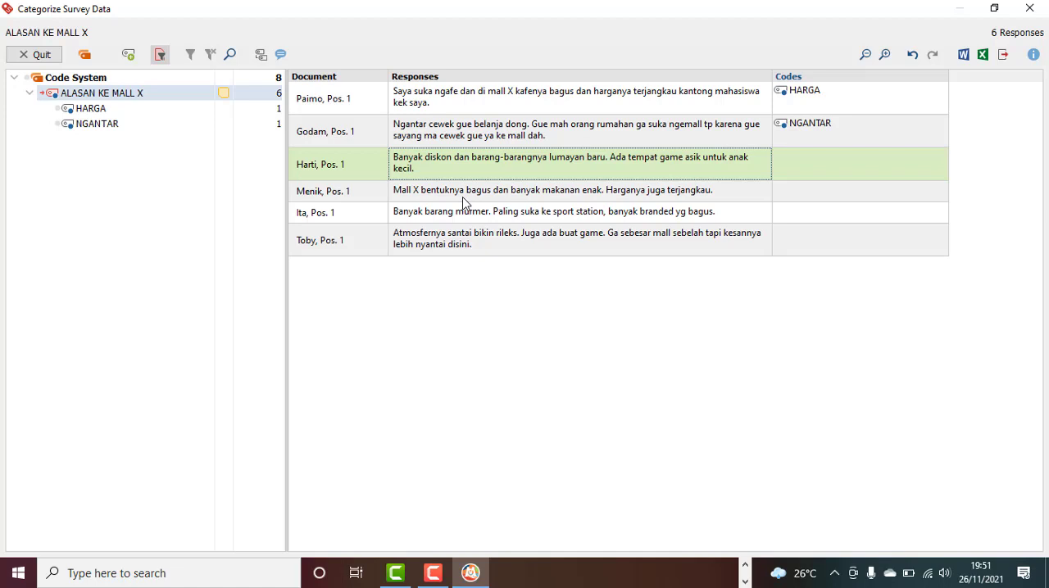
click(464, 198)
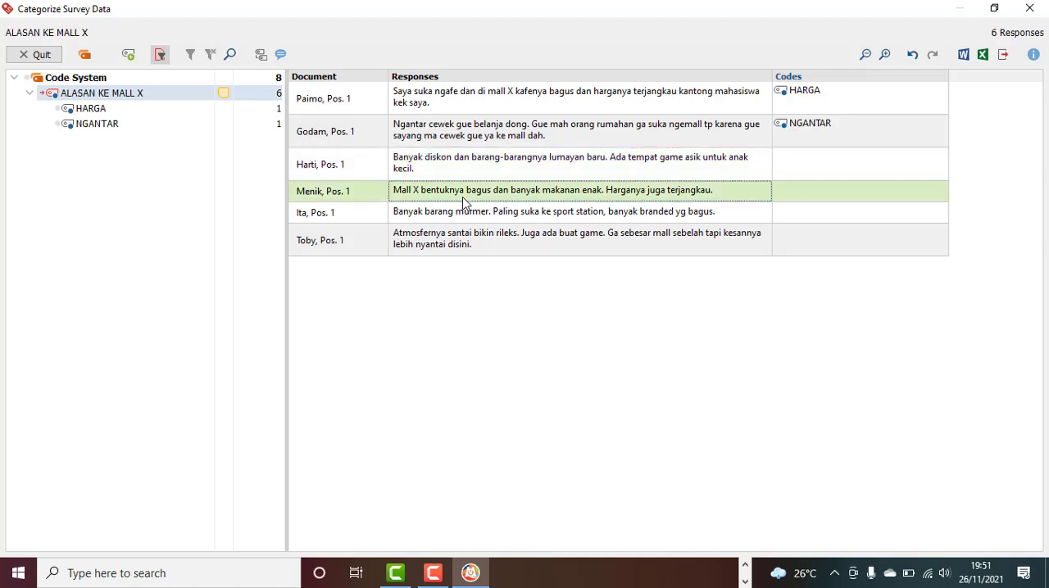
click(465, 201)
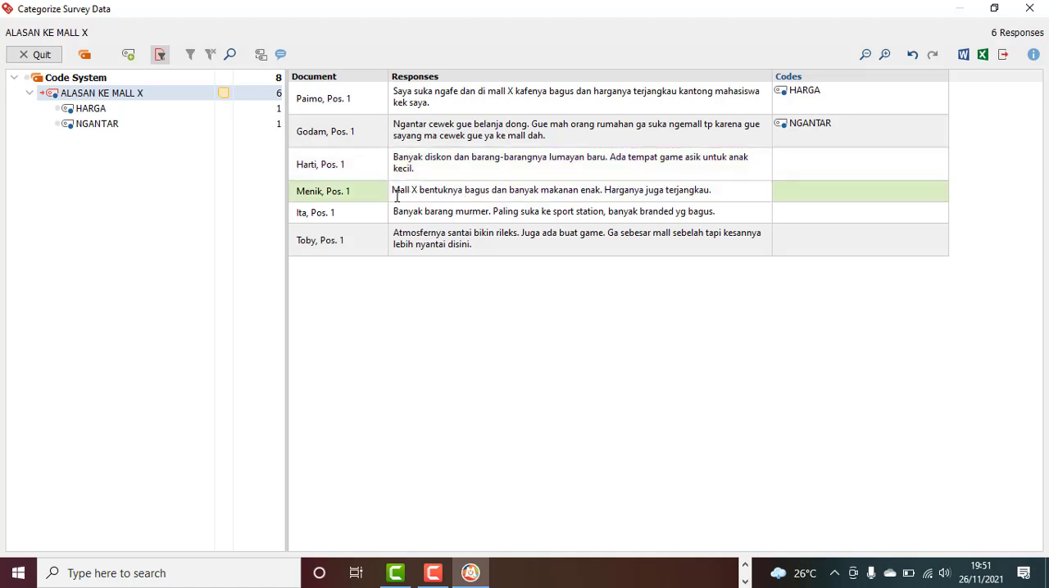
drag(394, 193, 490, 188)
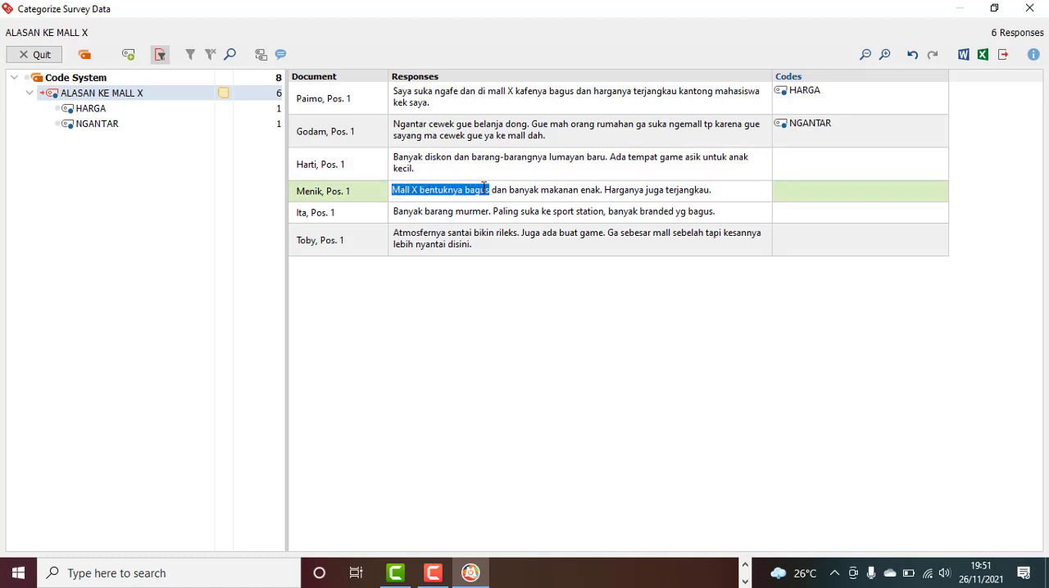
right_click(465, 190)
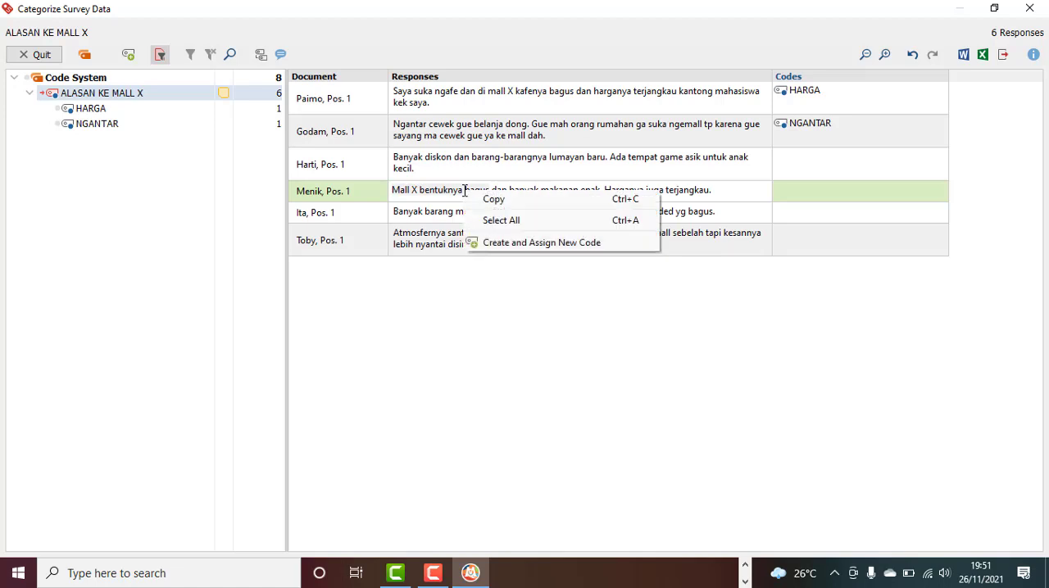
click(476, 242)
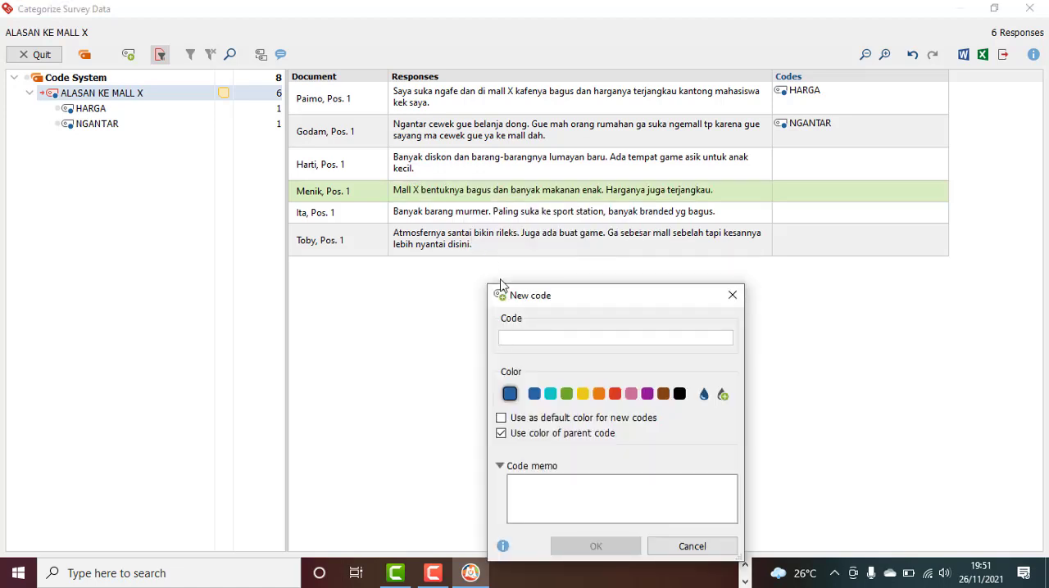
text(BENTUK)
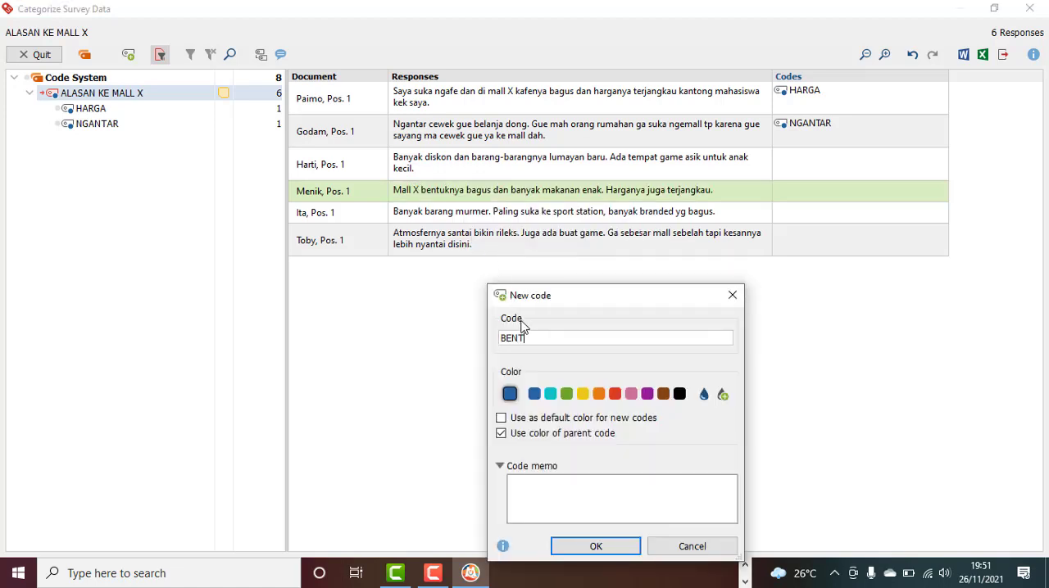
click(614, 547)
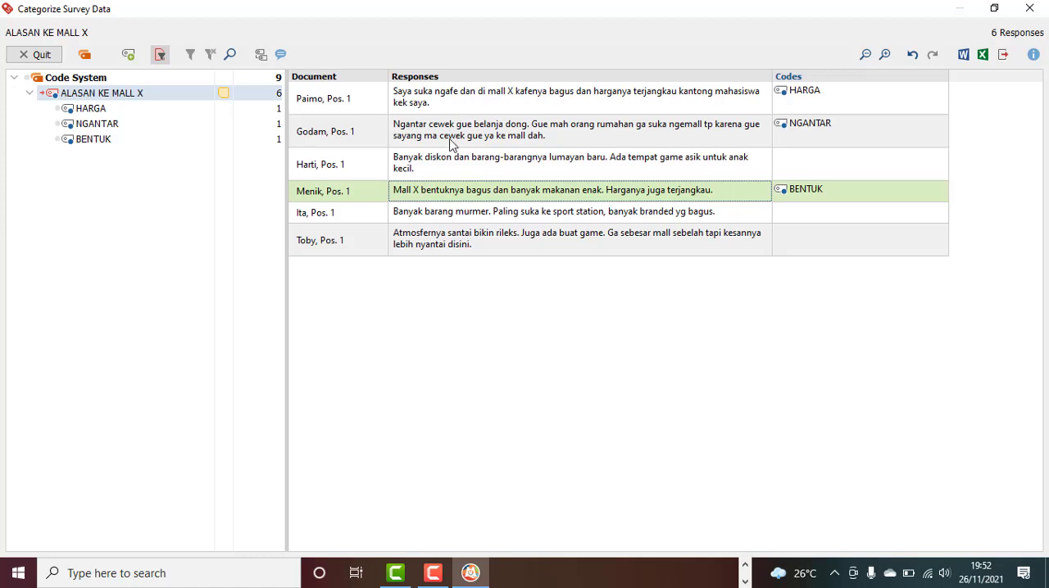
Create a new code TEMPAT FAVE from the word "ngafe" and assign it to the first response
click(450, 109)
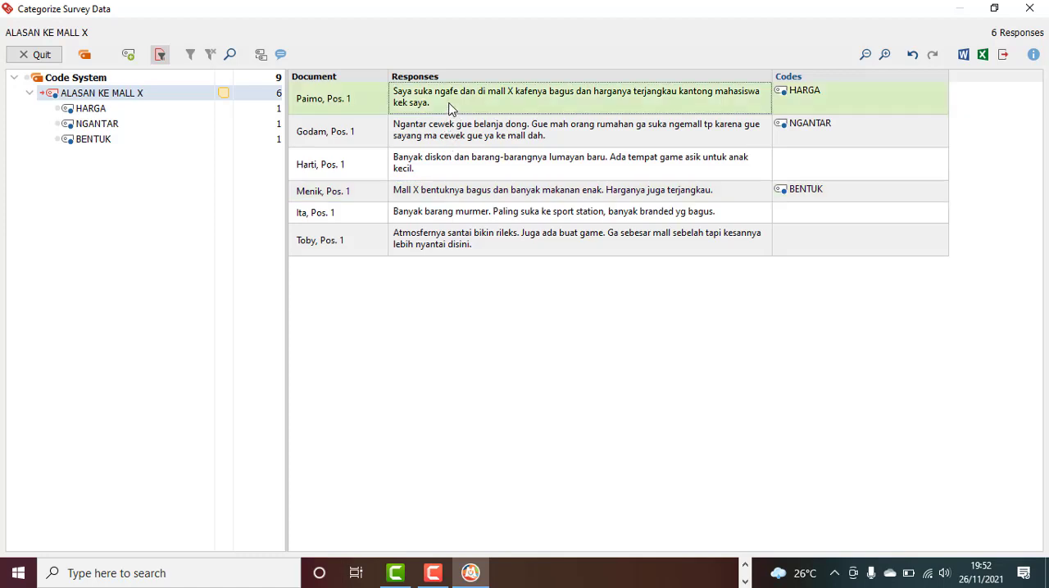
click(445, 97)
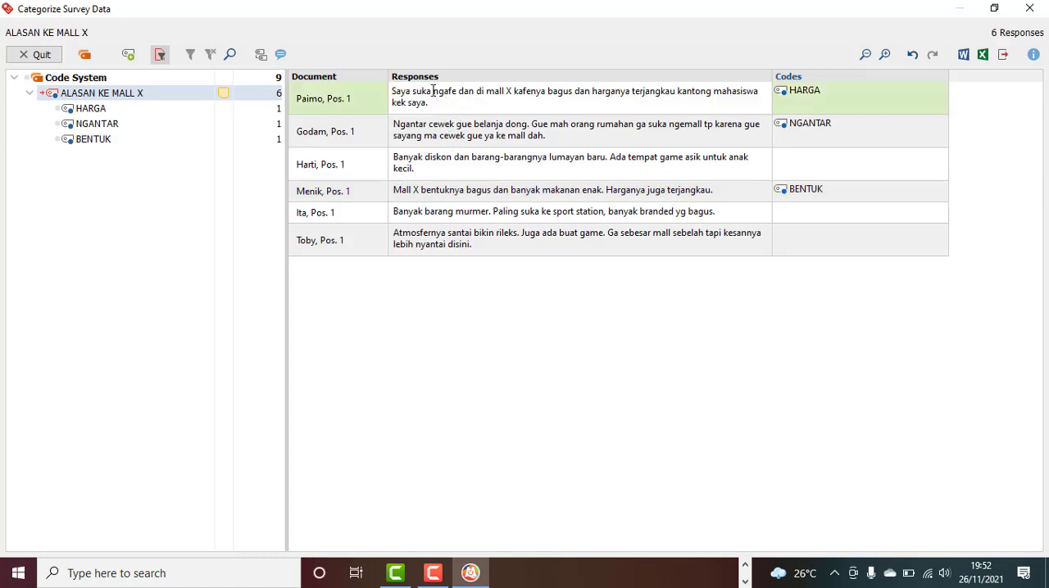
drag(432, 92, 455, 95)
right_click(448, 96)
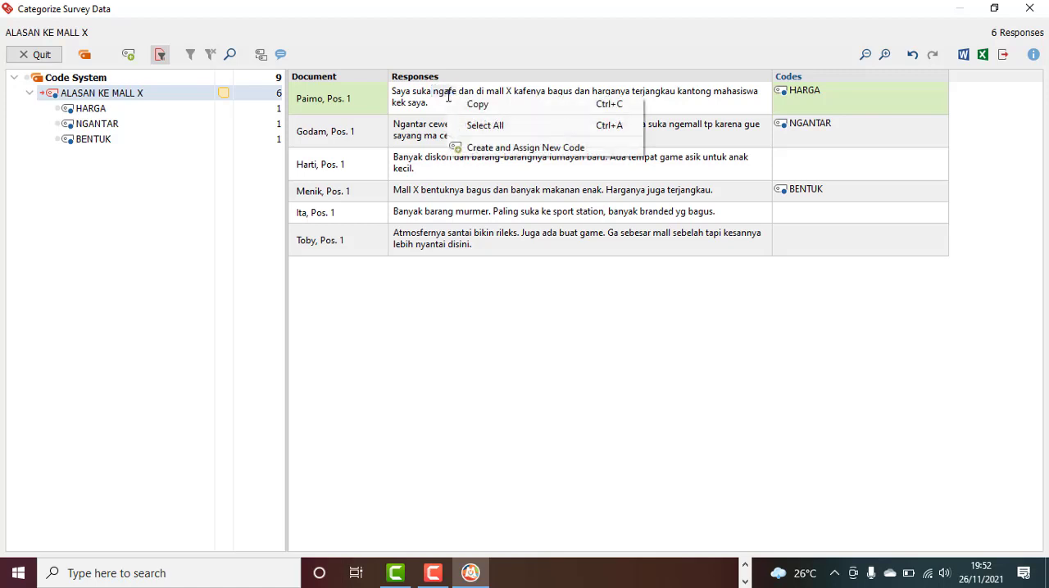
click(472, 150)
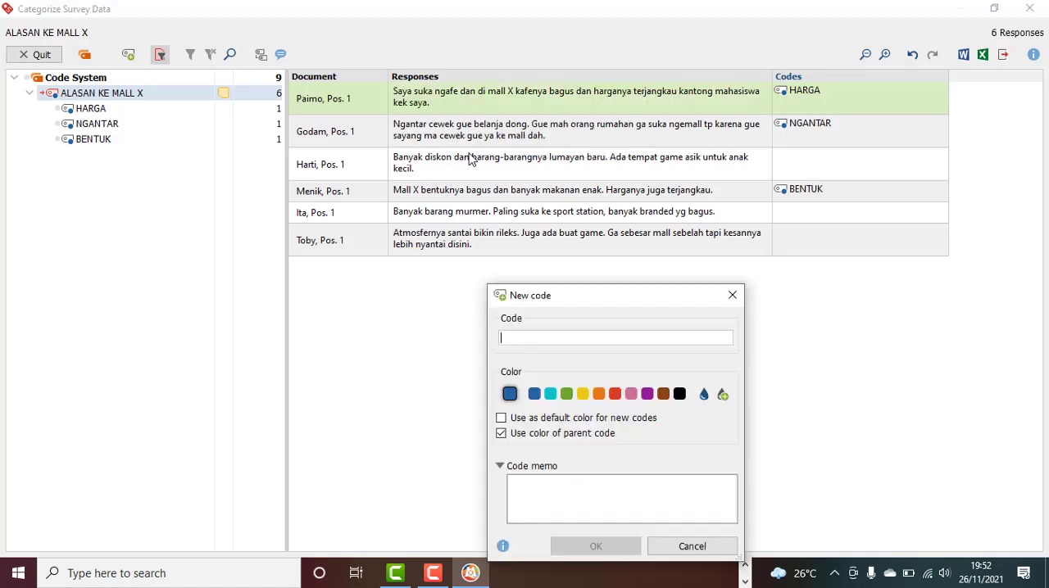
text(T)
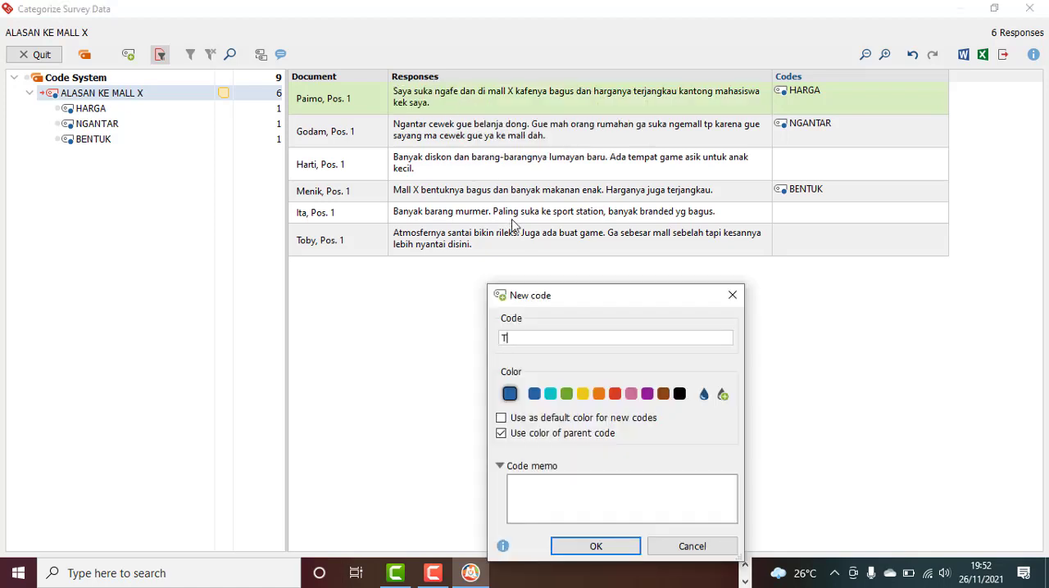
text(EMPAT FAVE)
click(597, 547)
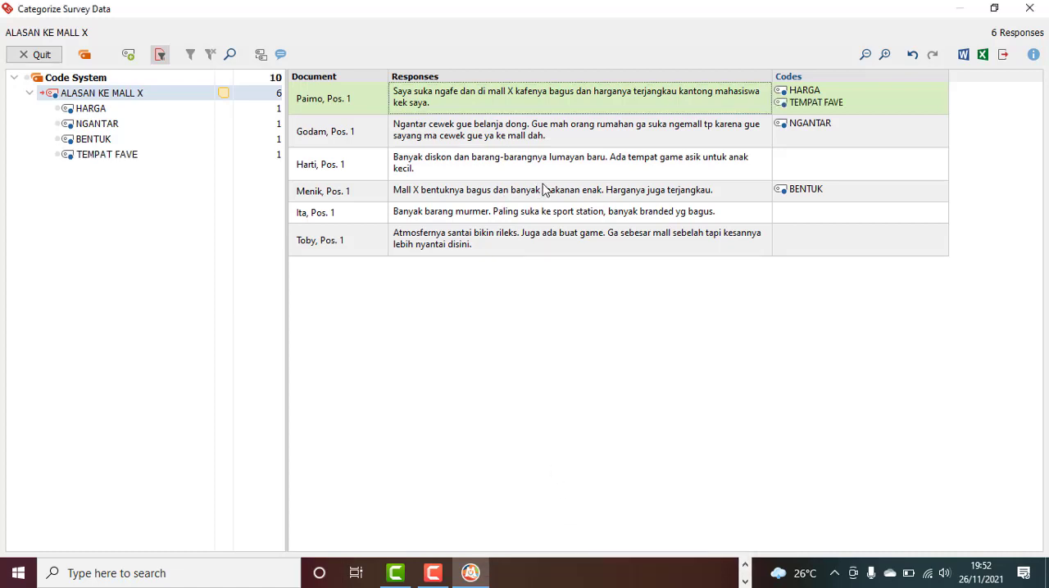
Assign the existing code TEMPAT FAVE to the fifth response, using the words "ke sport station"
click(575, 218)
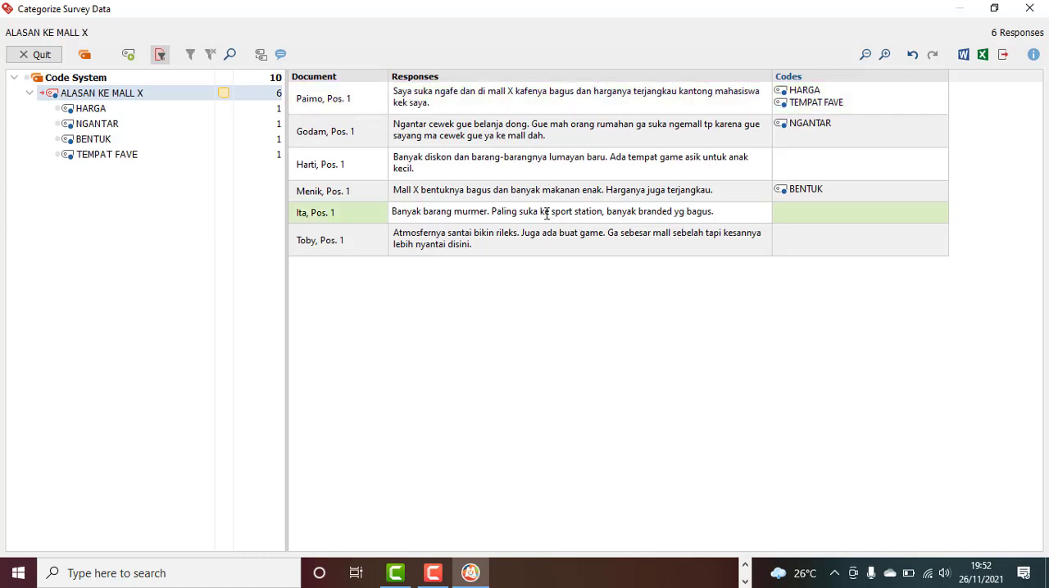
drag(539, 214, 603, 214)
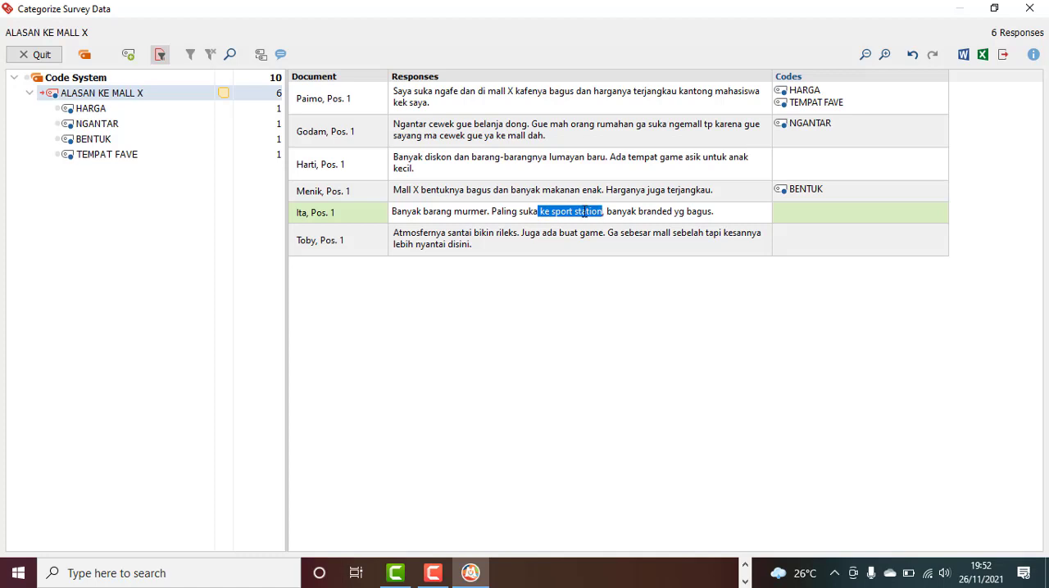
right_click(585, 211)
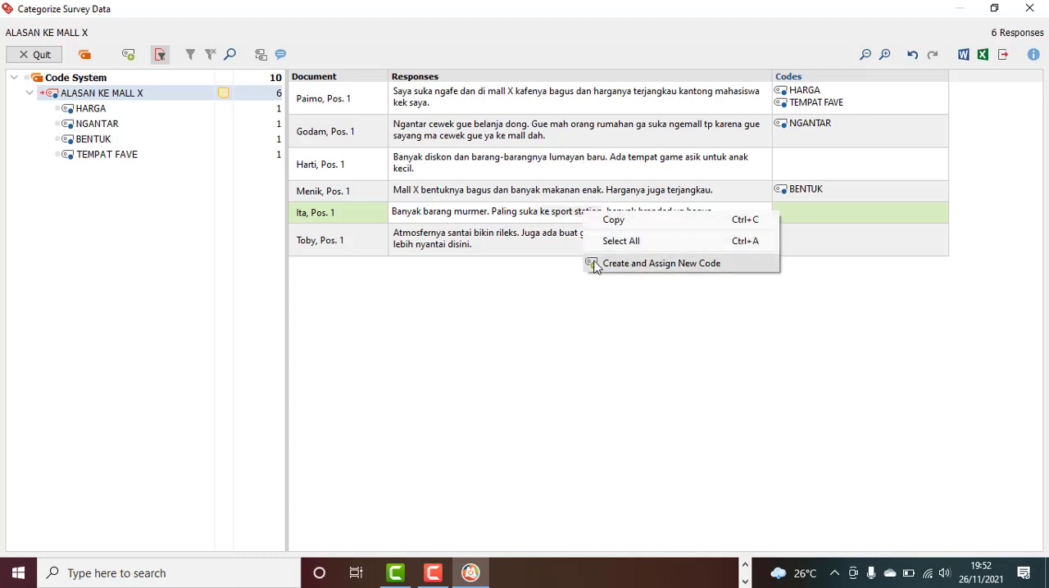
click(525, 218)
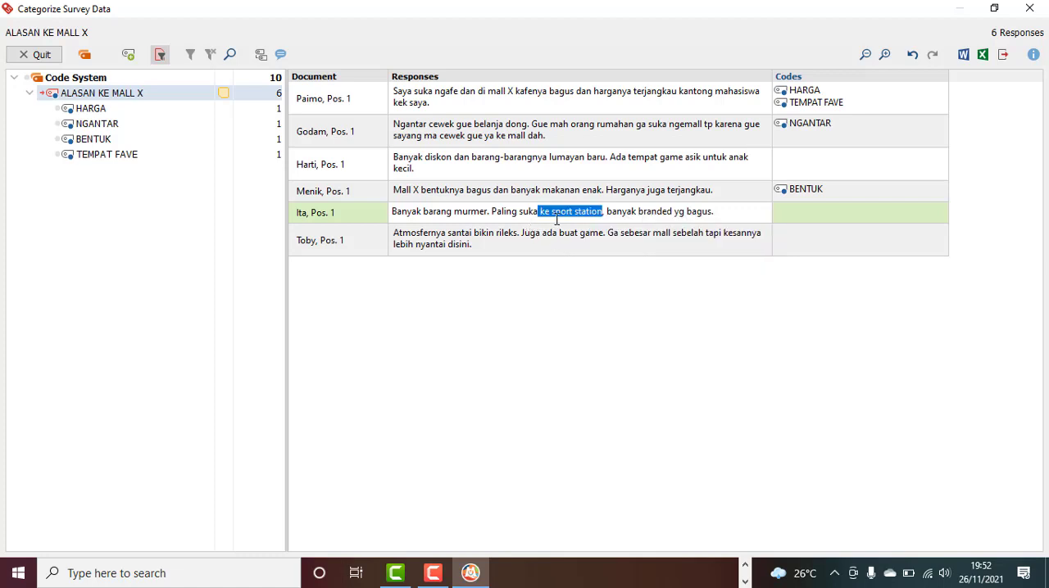
drag(561, 213, 150, 162)
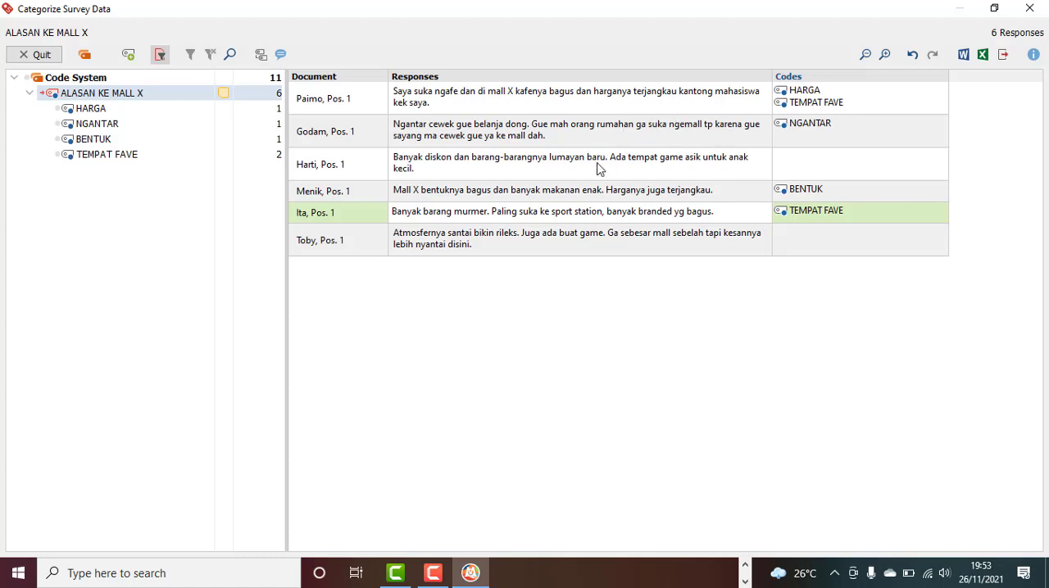
Create a new code GAME from the words "tempat game asik" and assign it to the third response
click(679, 175)
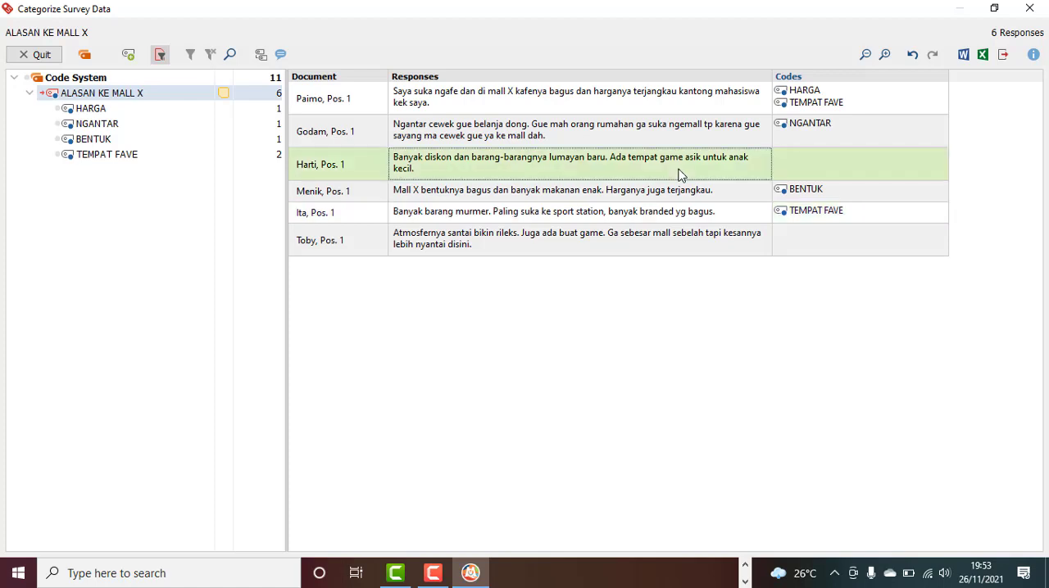
click(680, 175)
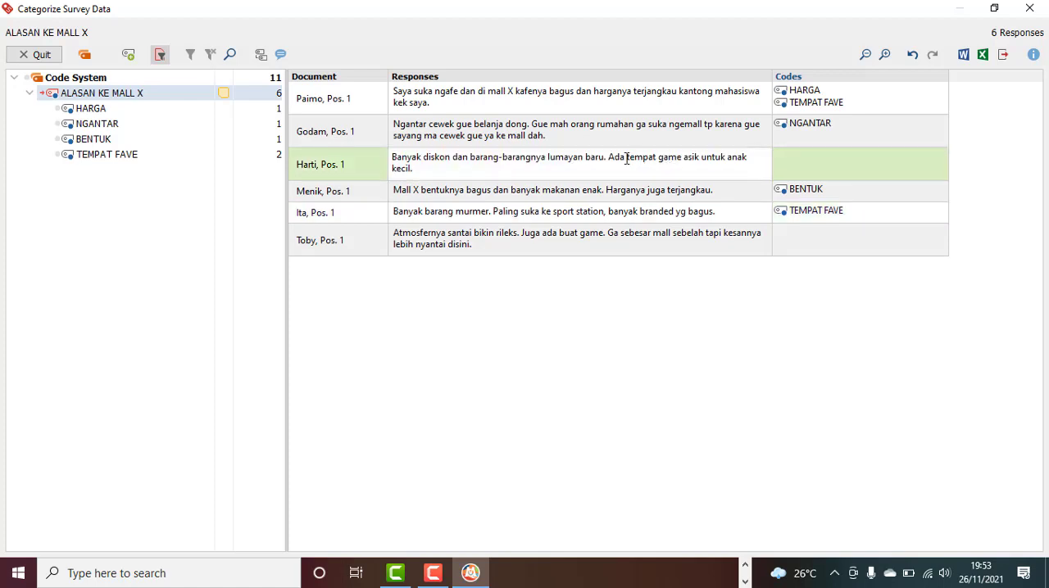
drag(611, 158, 700, 162)
right_click(673, 161)
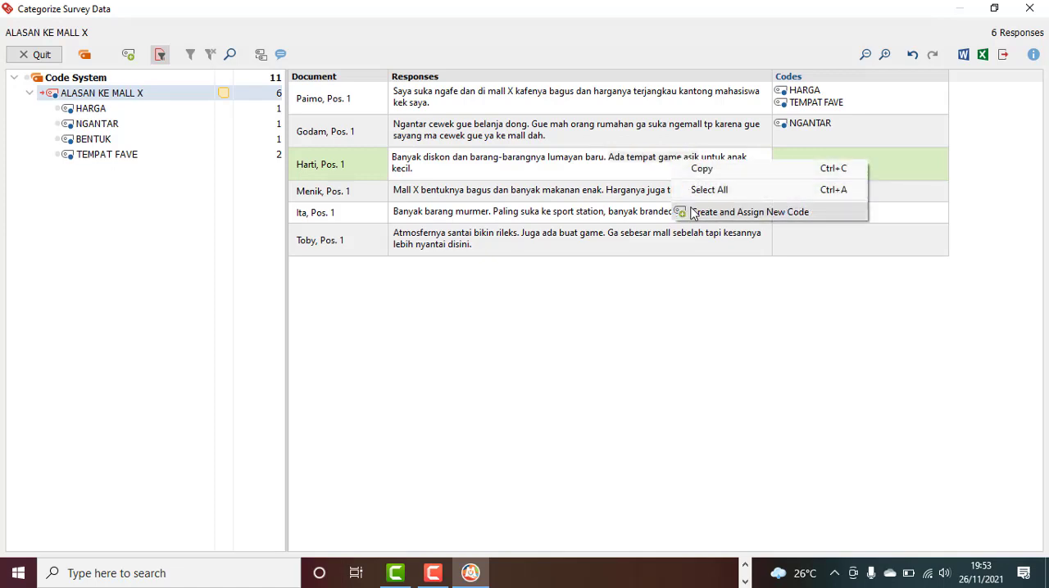
click(737, 212)
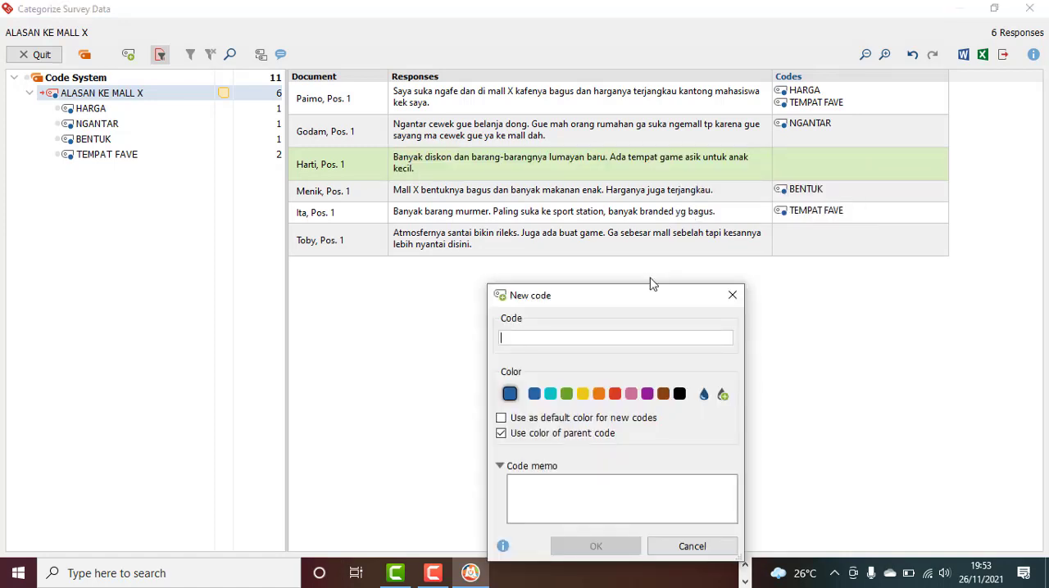
text(GAME)
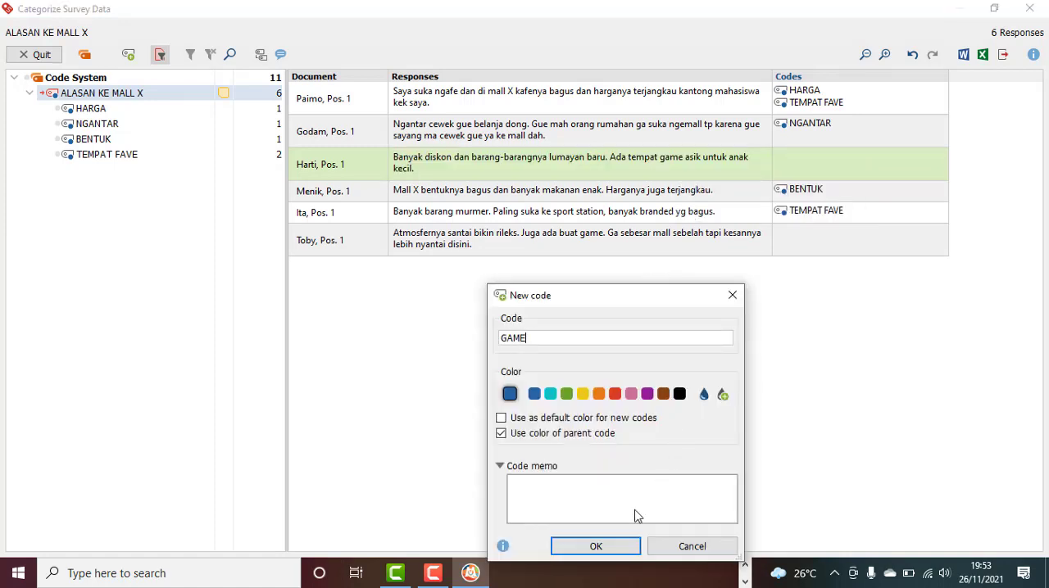
click(623, 546)
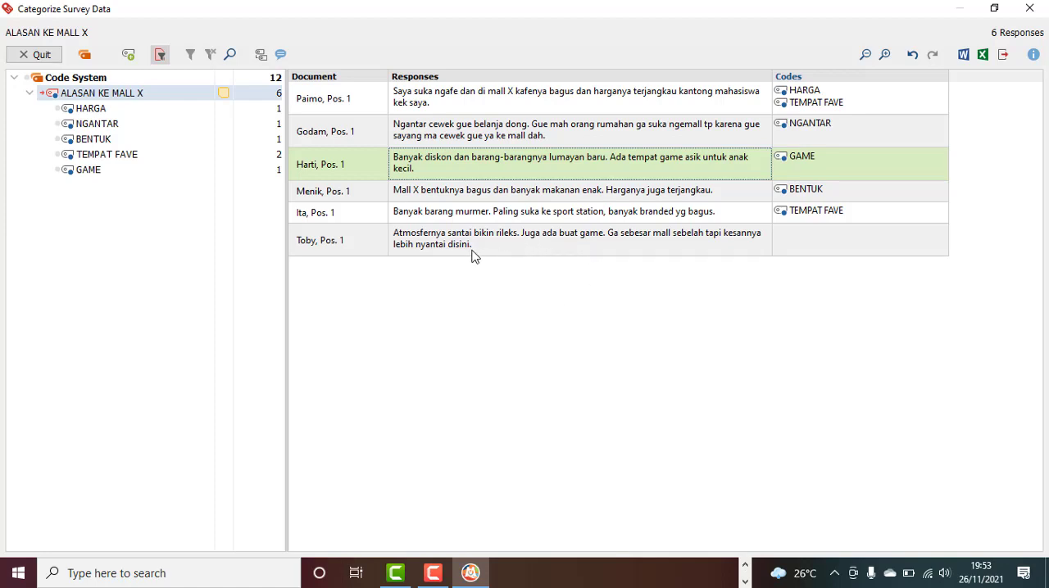
Assign the existing code HARGA to the fifth response for its mention of "Banyak barang murmer"
click(442, 220)
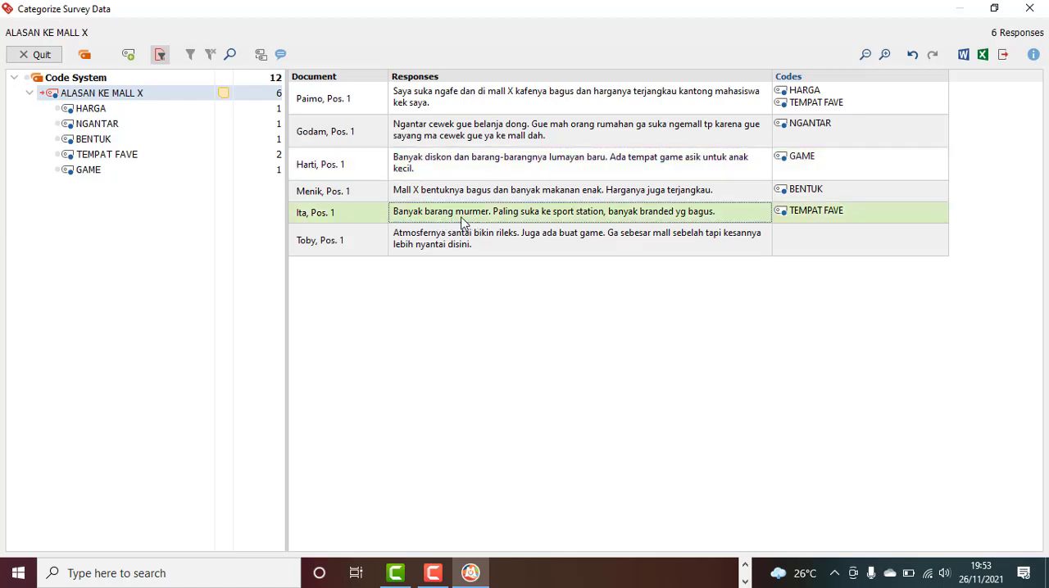
click(461, 219)
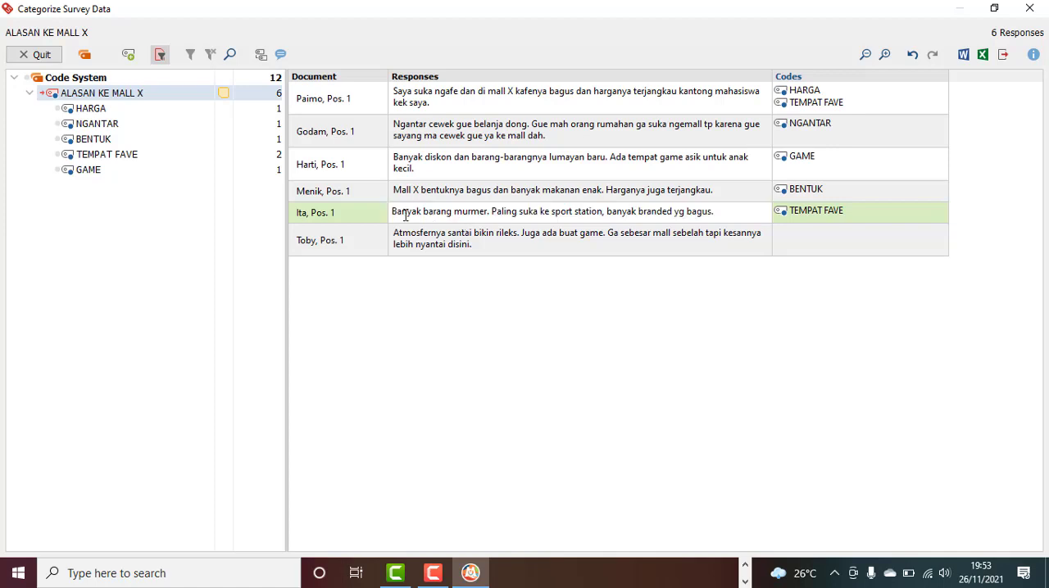
drag(392, 212, 183, 113)
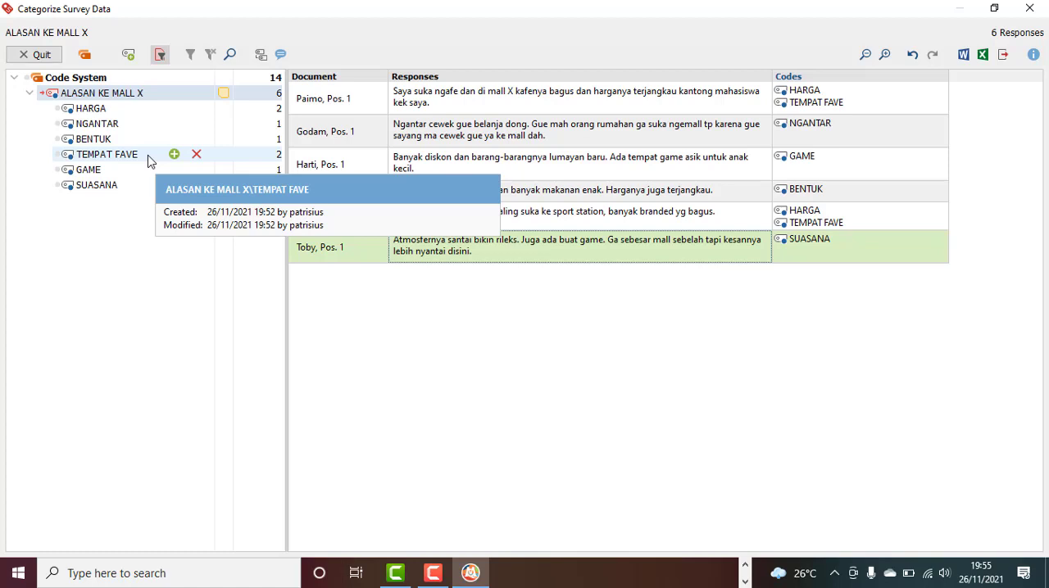
Close the current categorization and start Categorize Survey Data for the code SARAN MALL X, limited to the activated documents
click(1037, 10)
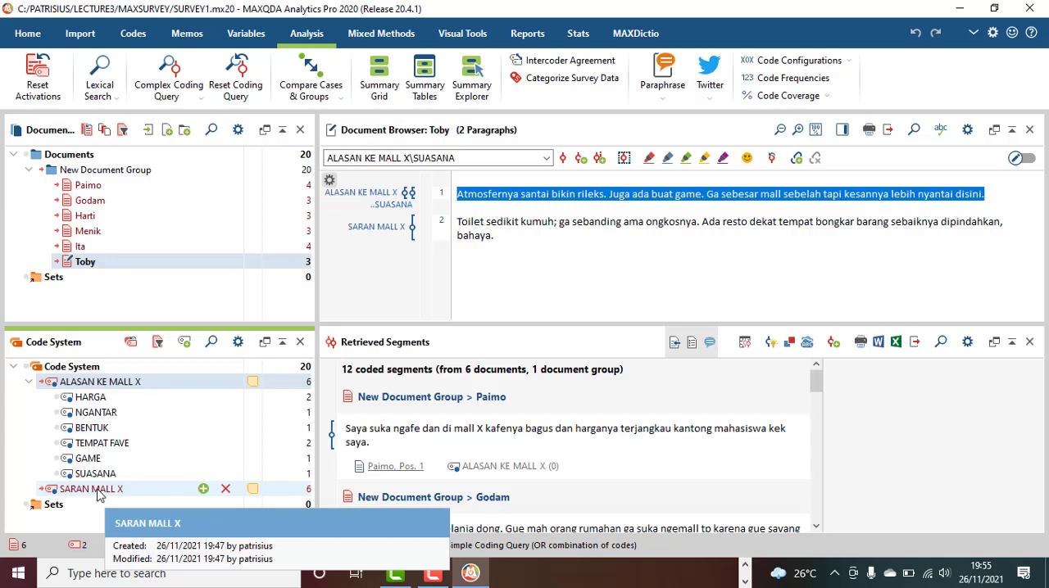
click(579, 85)
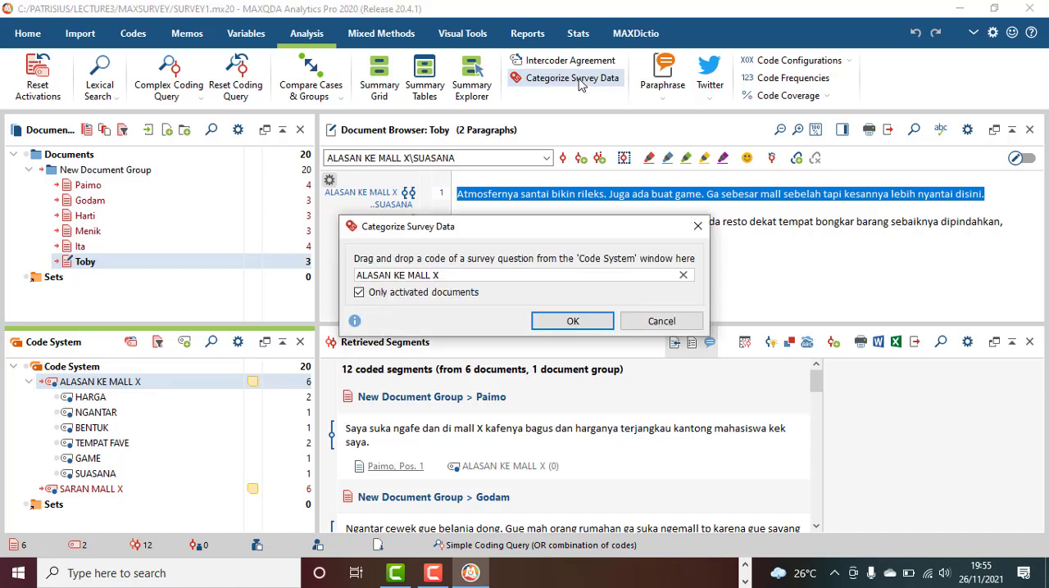
click(682, 277)
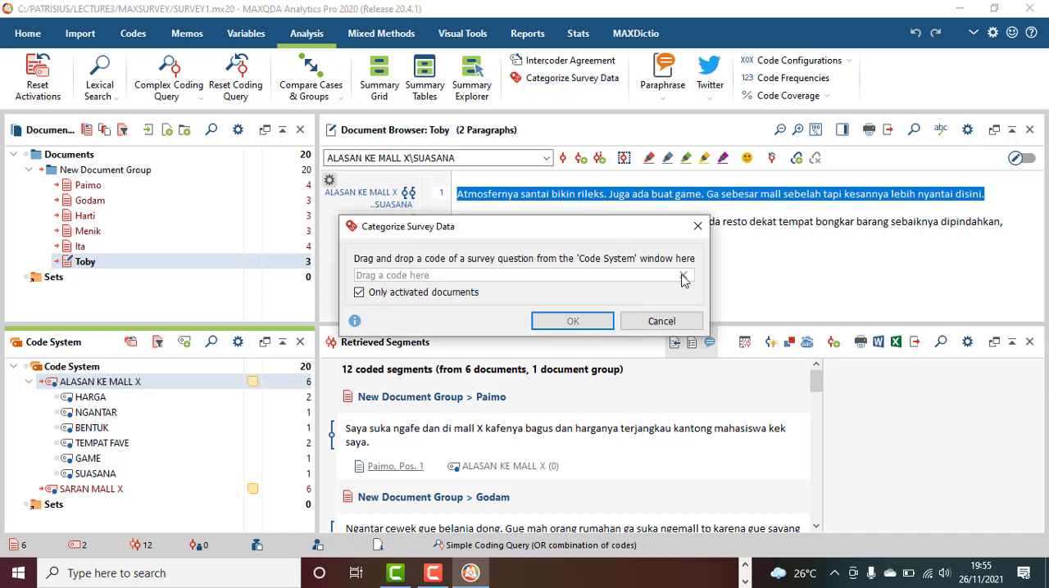
click(87, 495)
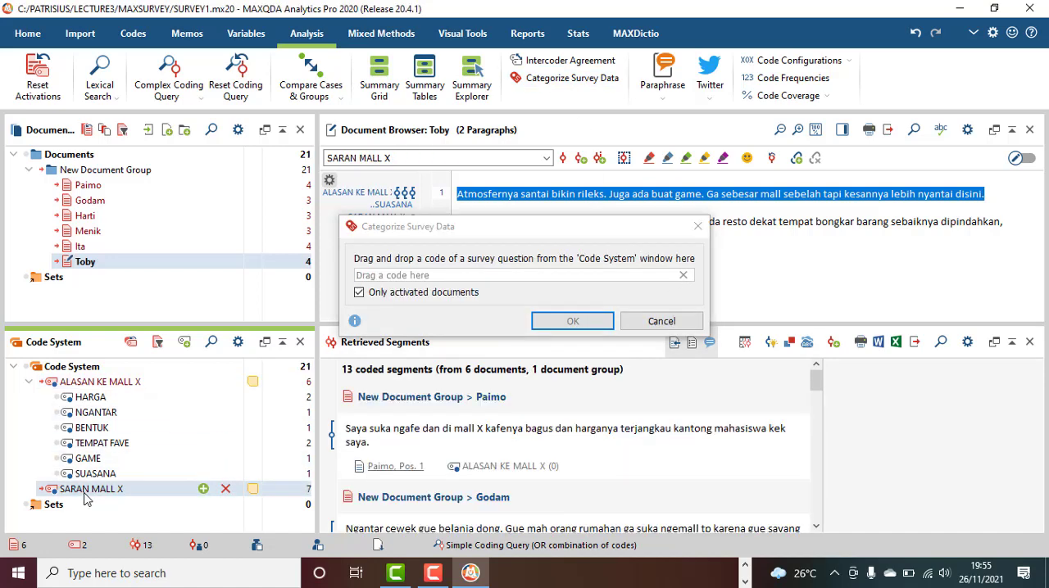
drag(85, 498, 413, 280)
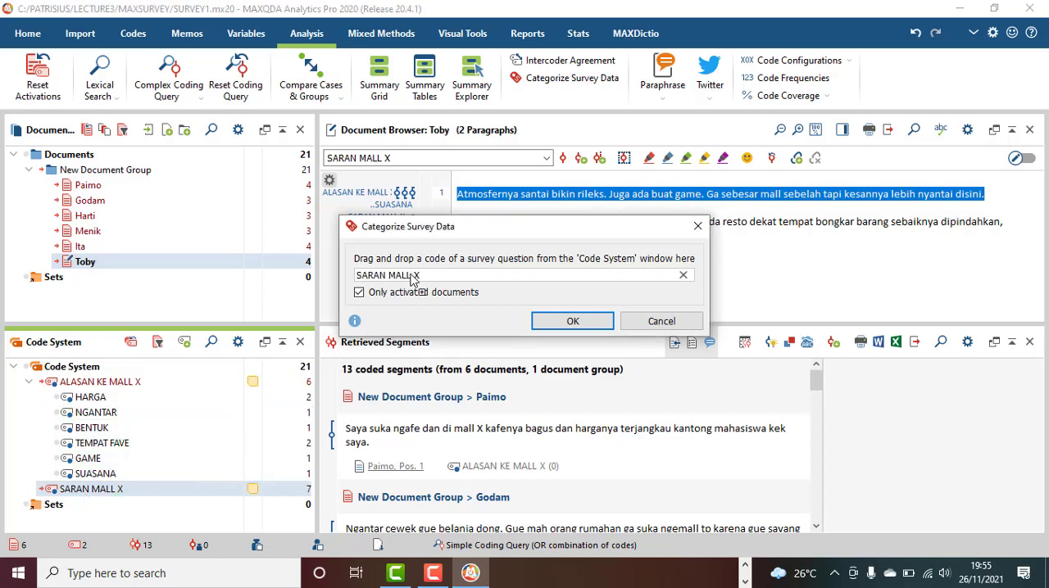
click(565, 321)
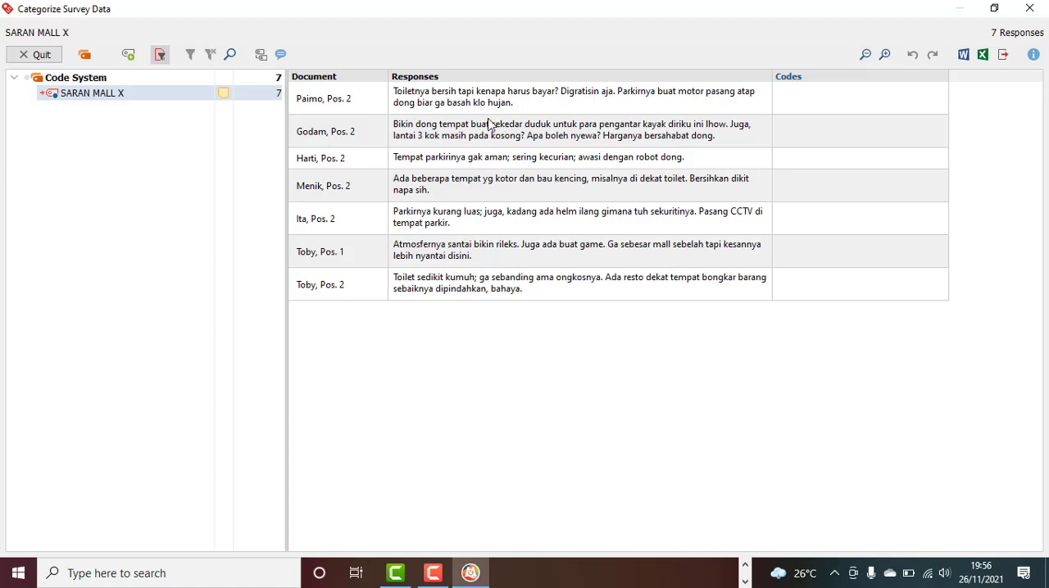
Create a new code TOILET from the words "Toiletnya bersih tapi kenapa harus bayar" and assign it to the first response
click(439, 107)
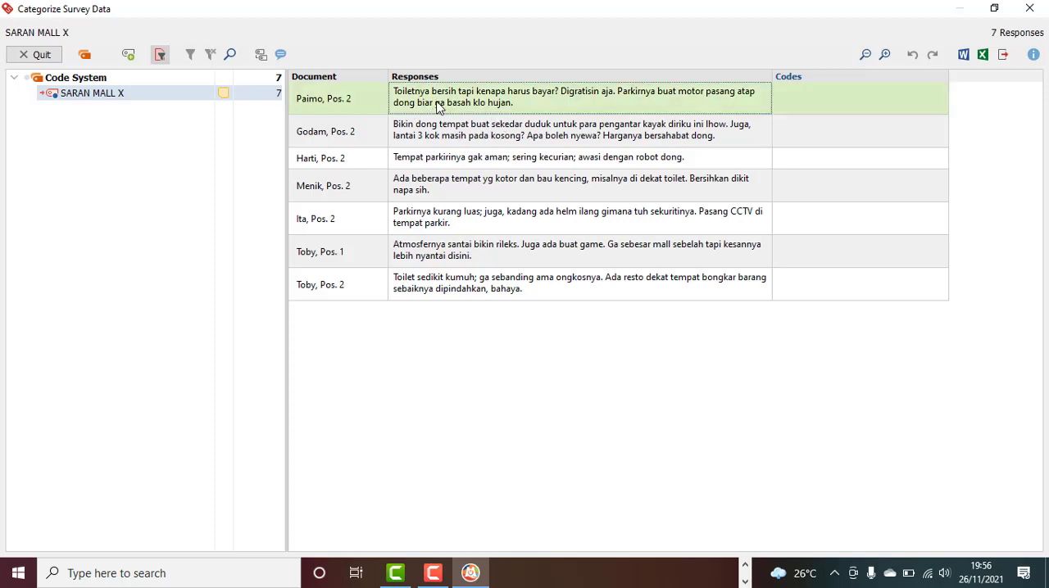
click(438, 107)
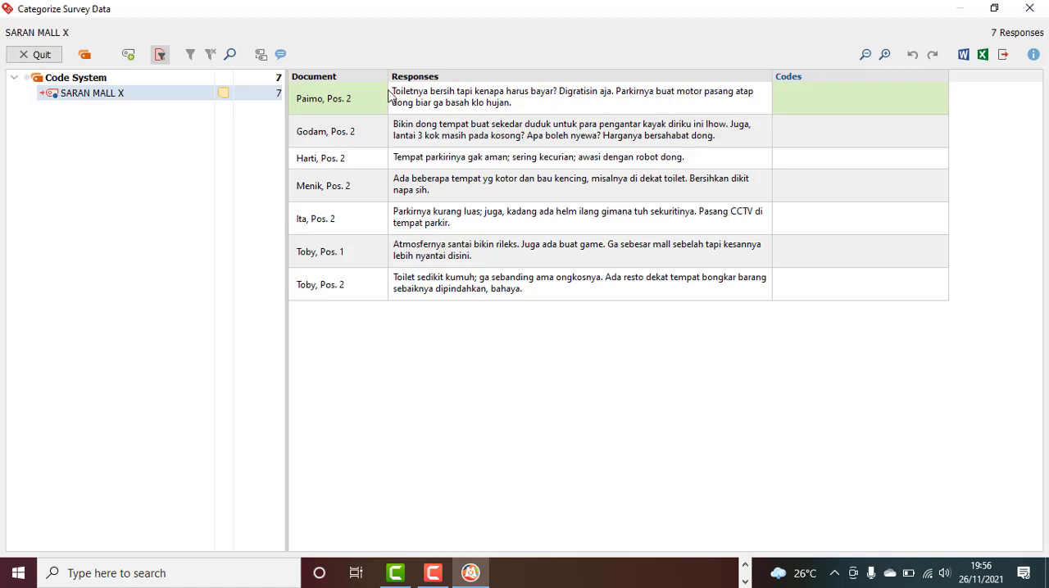
drag(394, 92, 554, 91)
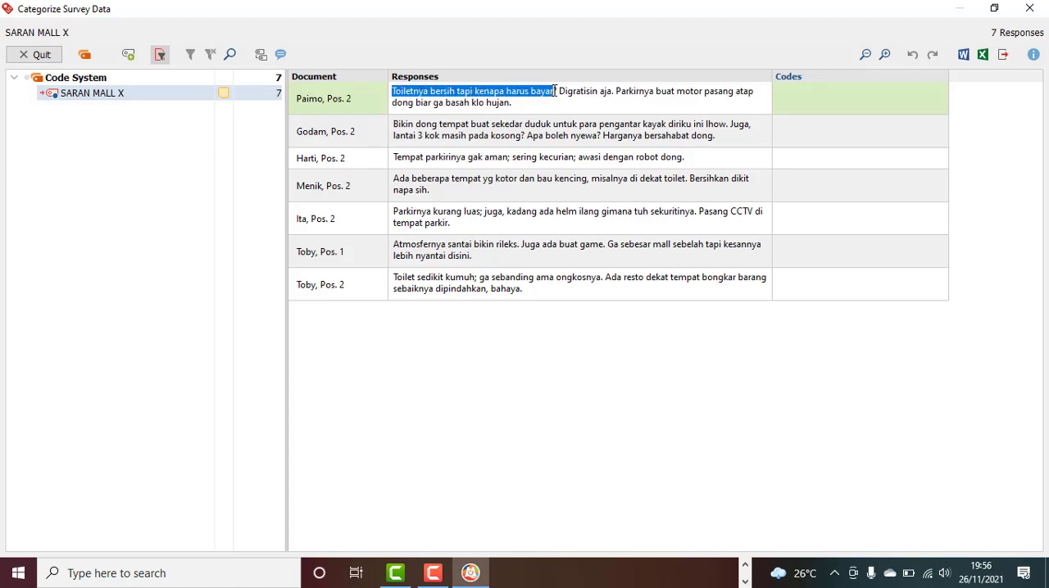
right_click(531, 95)
click(552, 147)
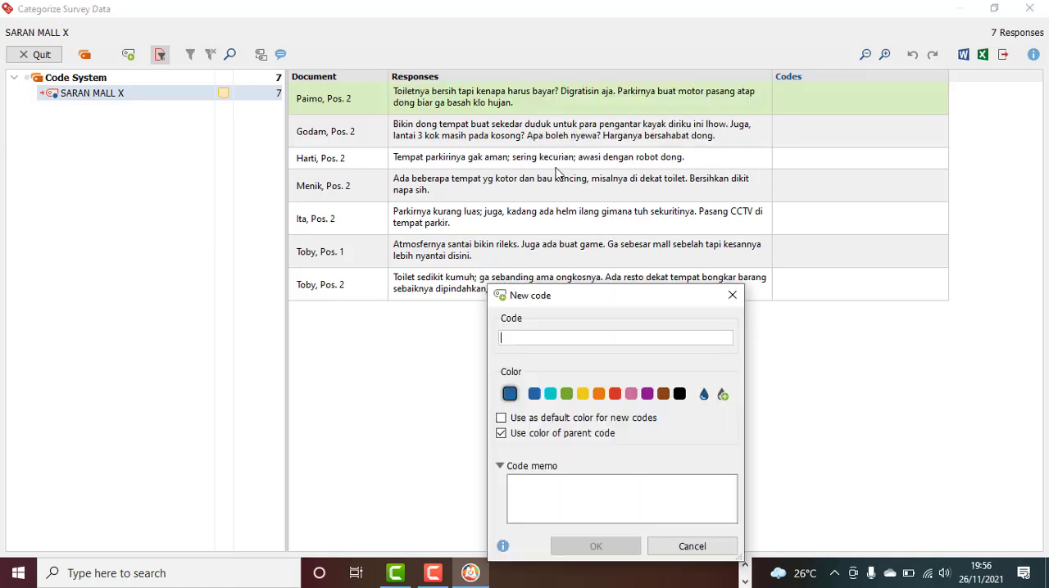
text(TOILET)
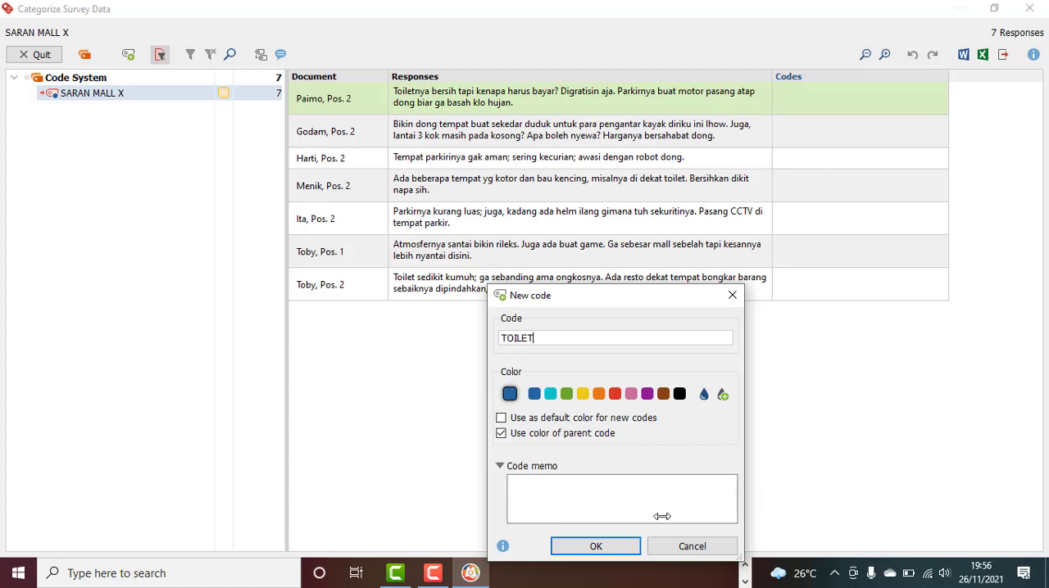
click(621, 546)
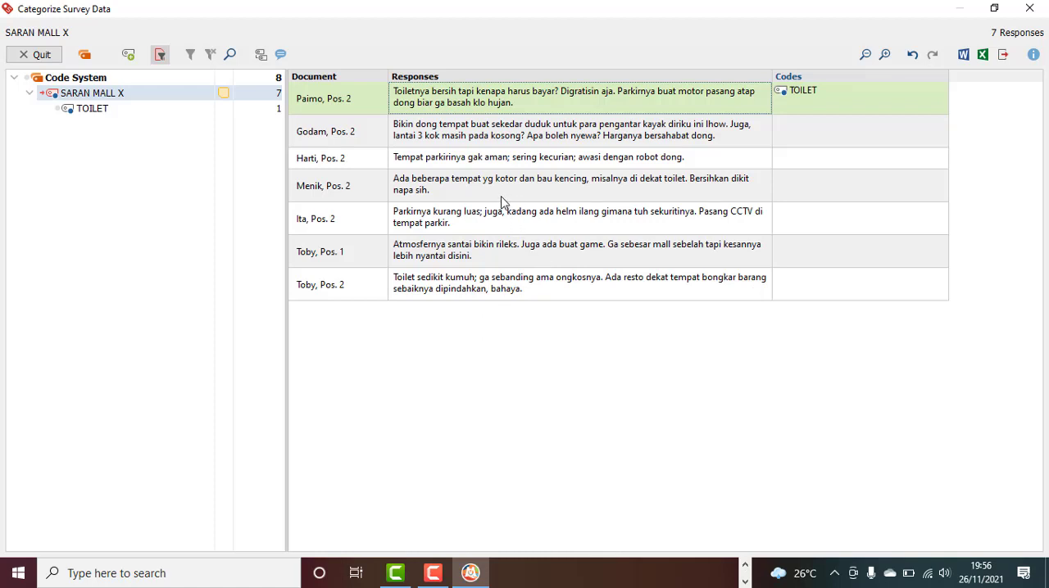
Assign the existing code TOILET to the fourth response for its complaint about dirty, smelly places near the toilet
click(641, 192)
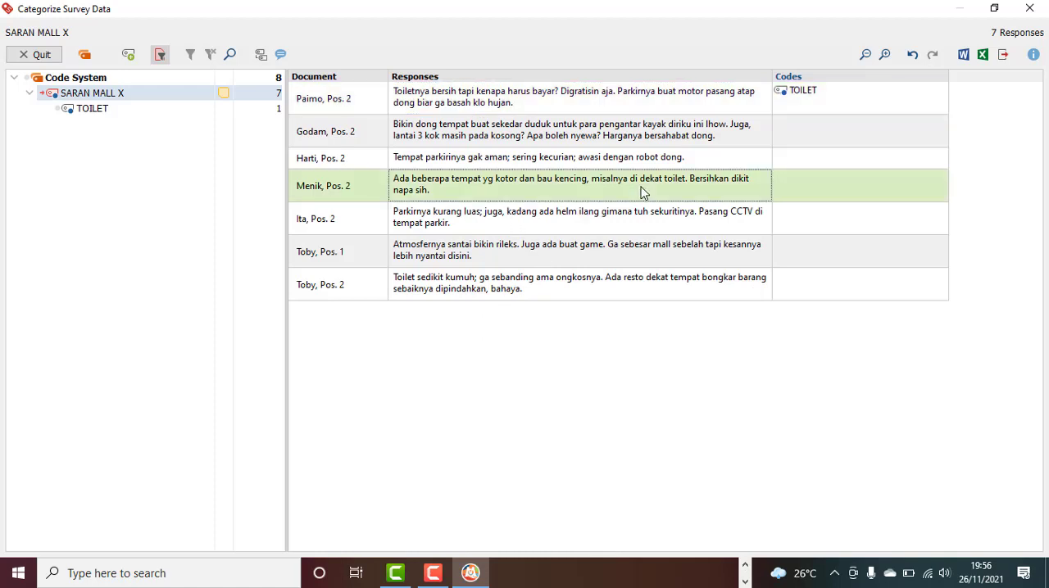
click(642, 192)
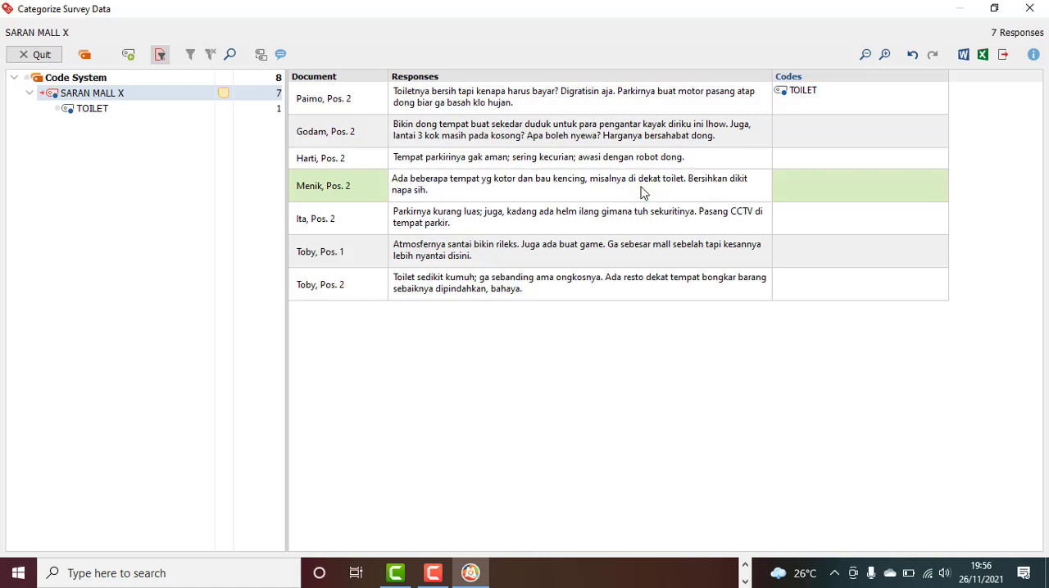
drag(391, 180, 176, 112)
Create a new code PARKIR from the fifth response's opening words about parking and assign it to that response
click(417, 225)
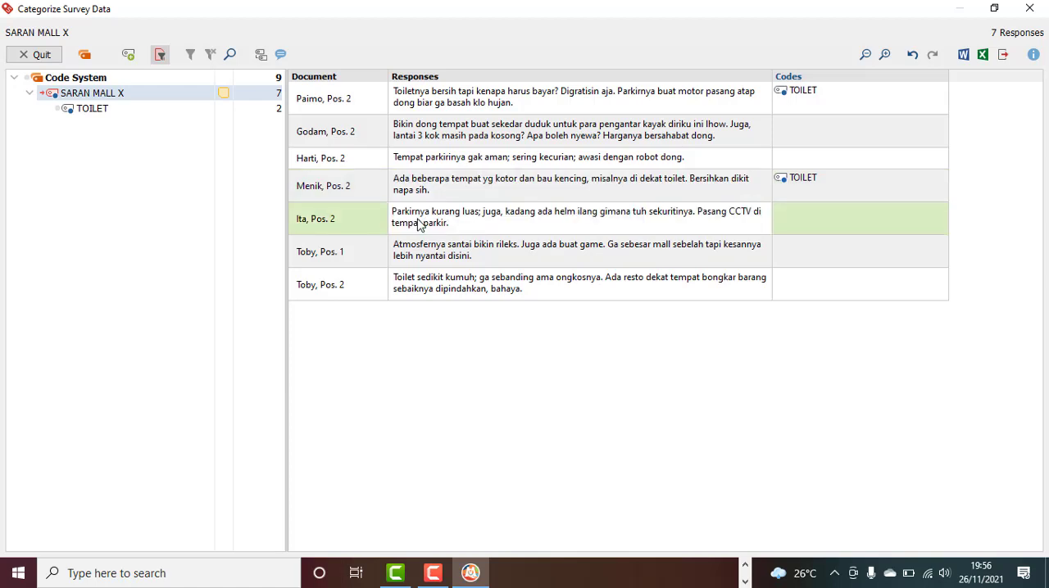
drag(391, 215, 468, 215)
right_click(463, 214)
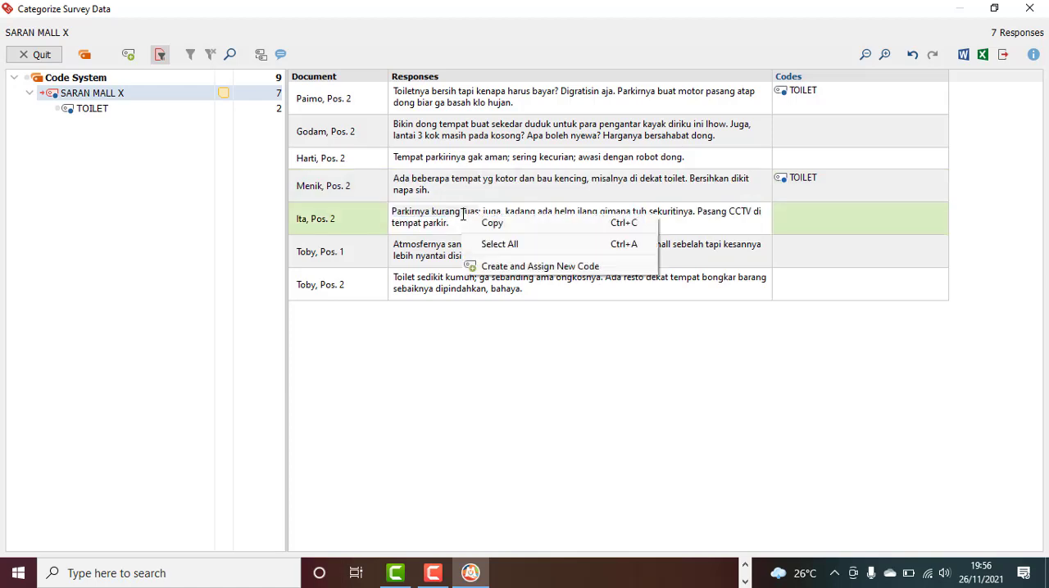
click(487, 265)
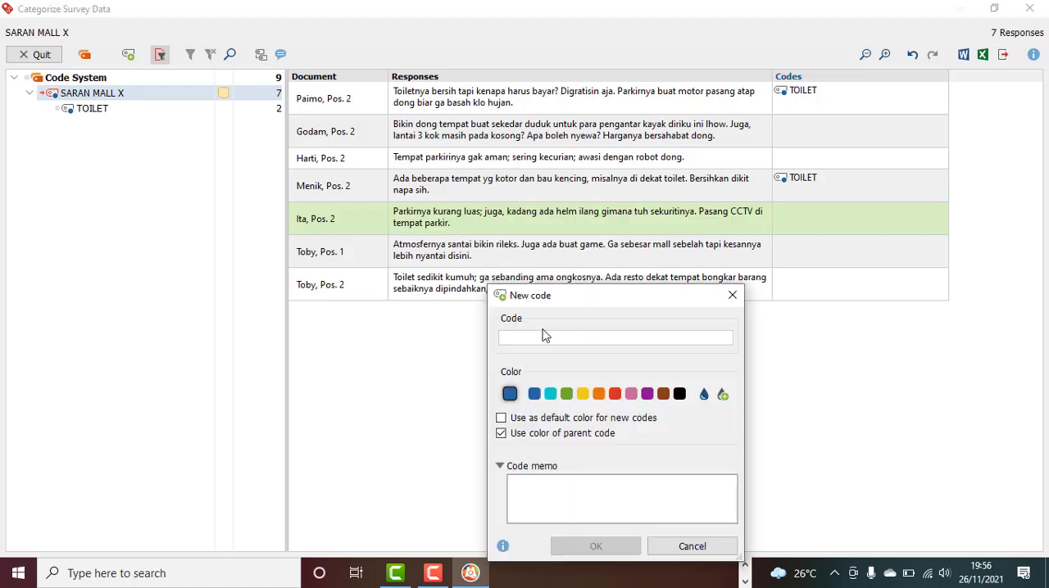
text(PARKIR)
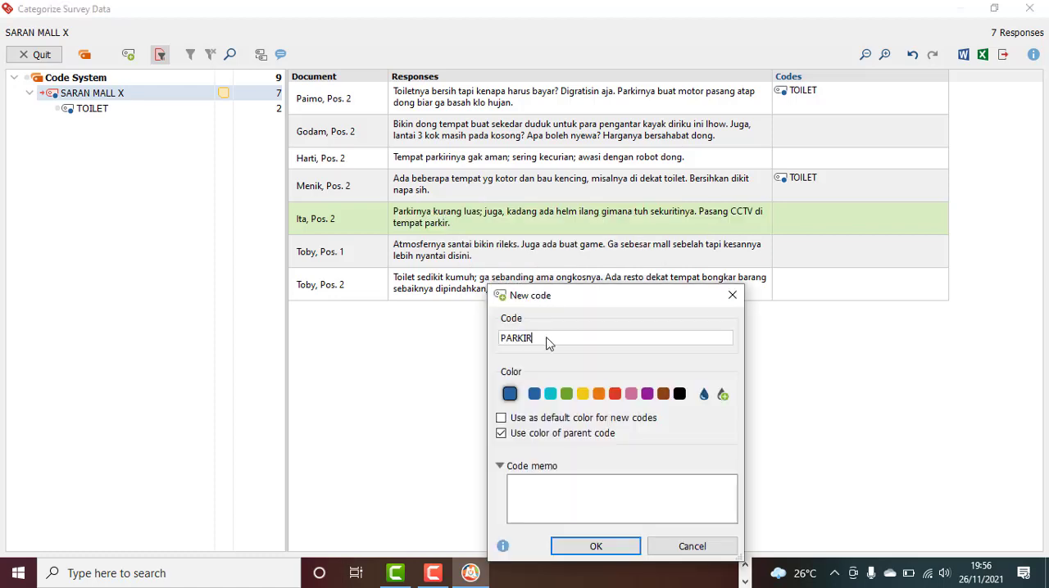
click(590, 546)
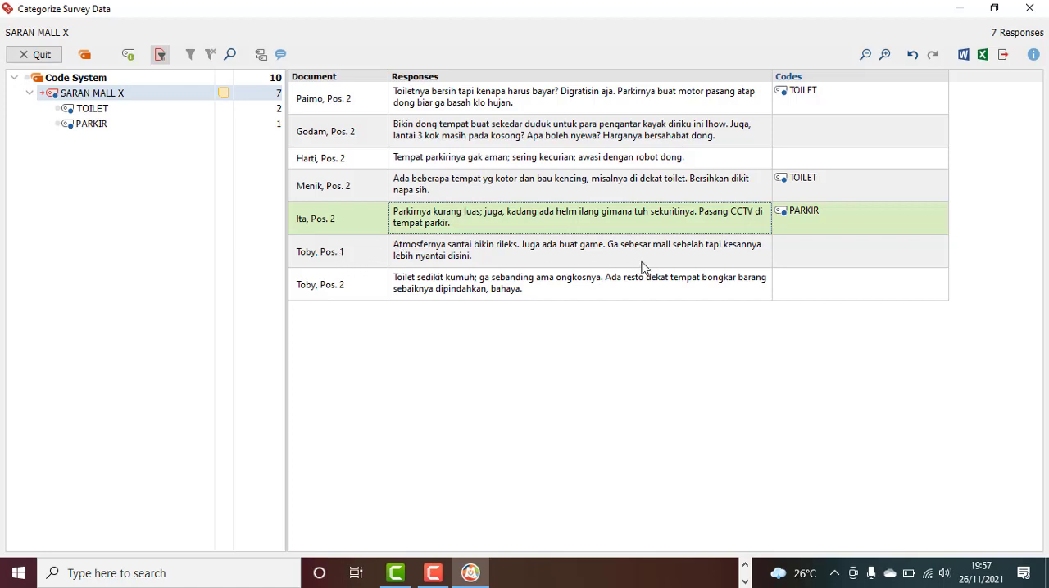
Assign the existing code TOILET to the seventh response, using its opening words about the toilet
click(663, 262)
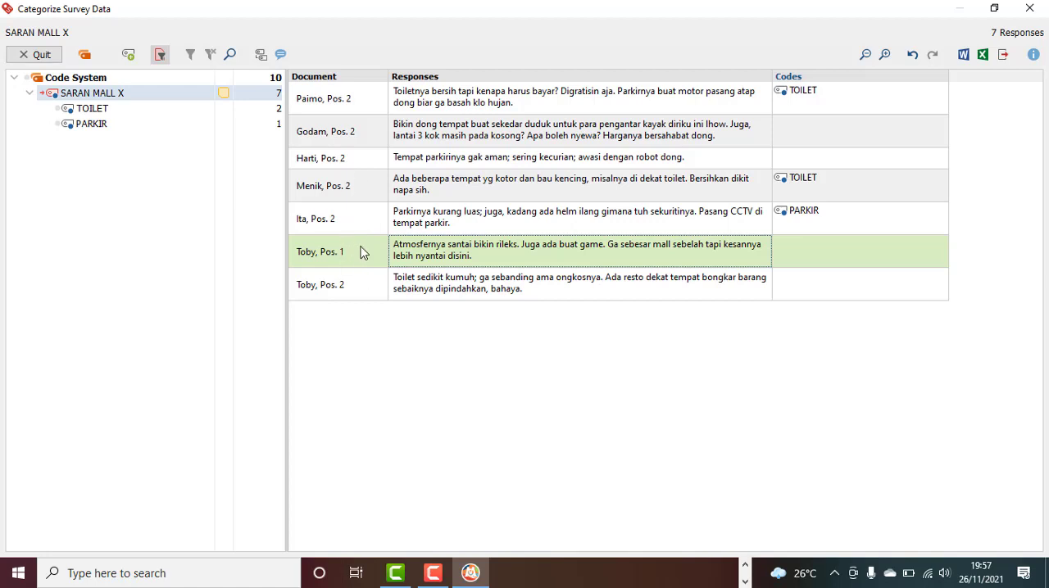
click(456, 294)
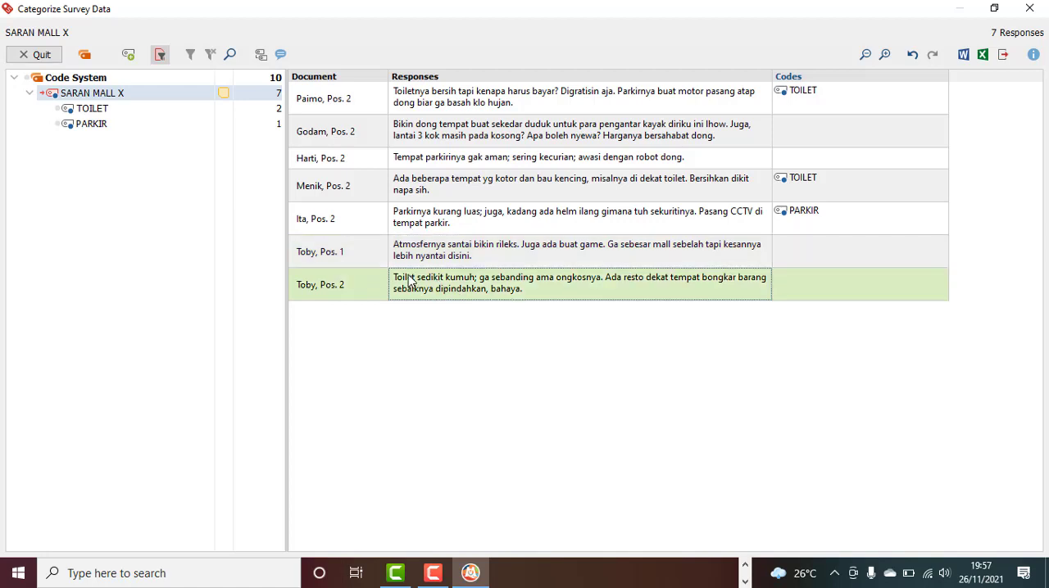
click(413, 292)
drag(391, 280, 168, 109)
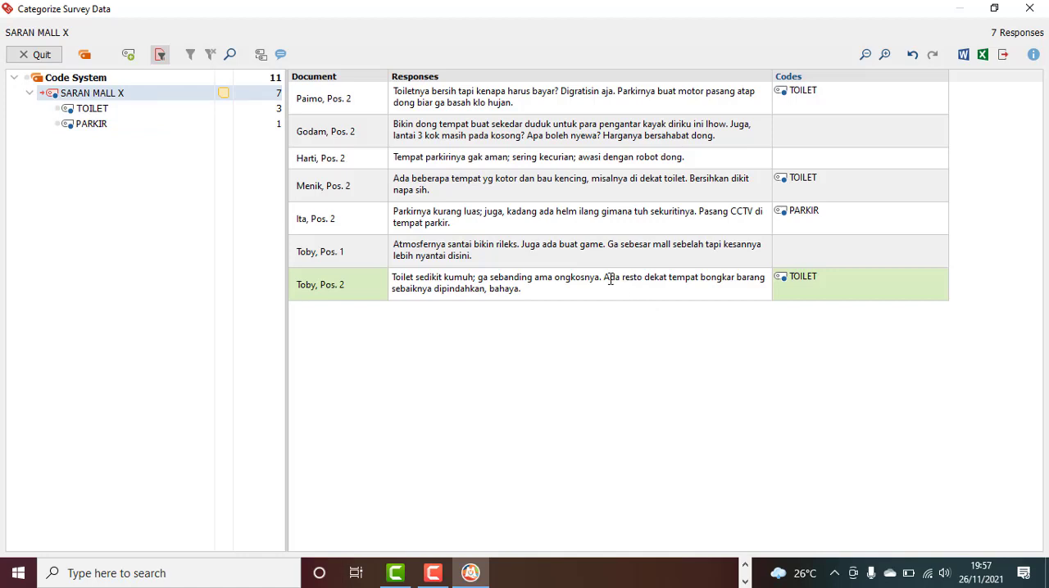
Create a new code TATA LETAK from the seventh response's sentence "Ada resto dekat tempat bongkar barang sebaiknya dipindahkan, bahaya." and assign it
drag(607, 279, 625, 293)
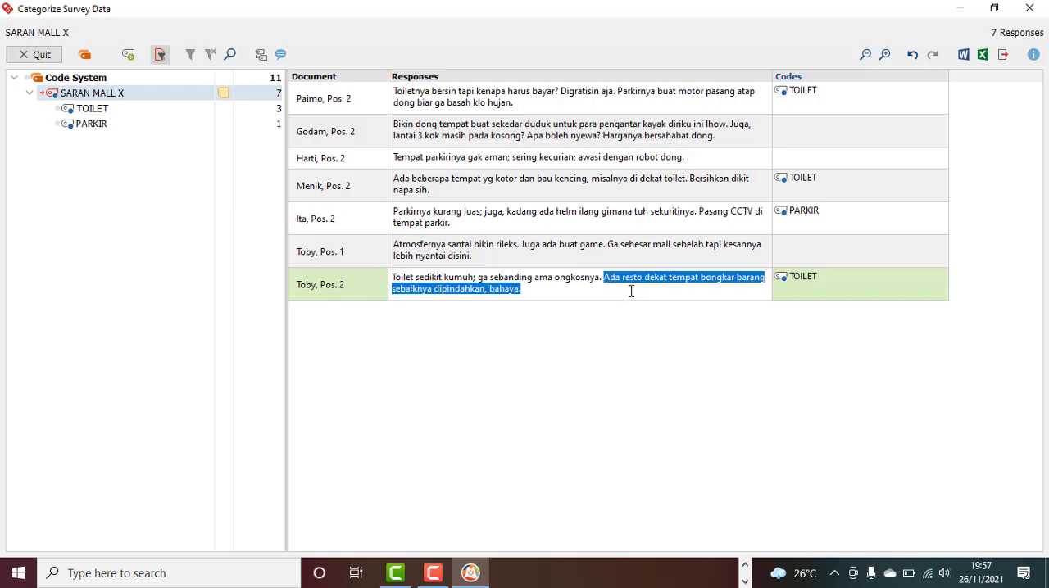
right_click(640, 280)
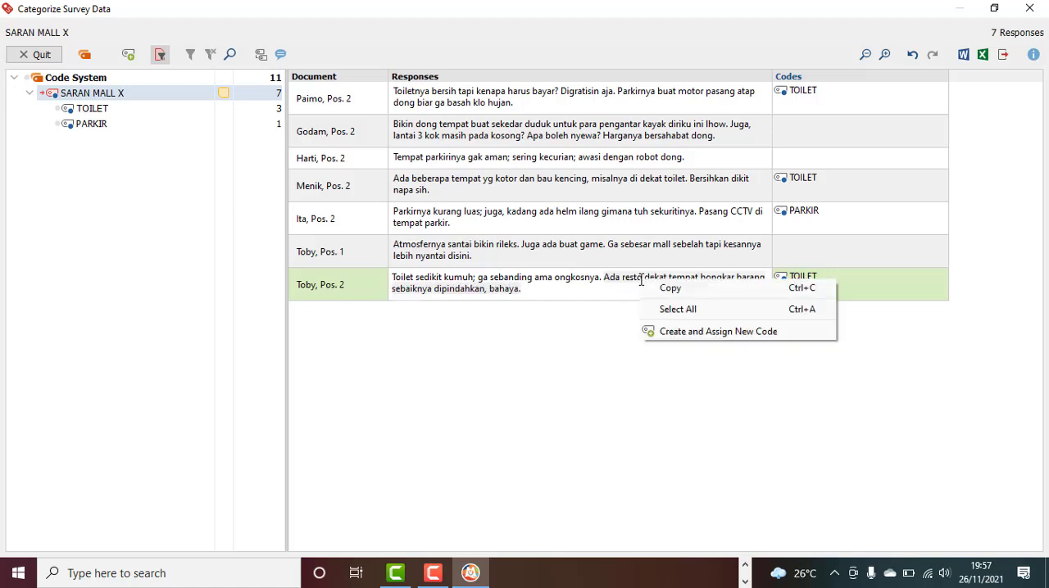
click(670, 332)
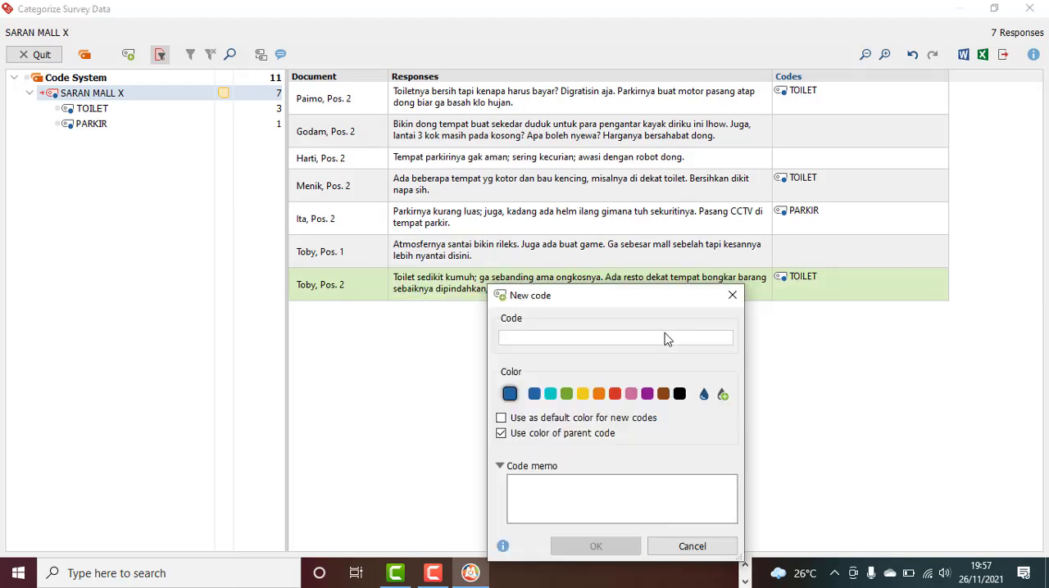
text(TATA LET)
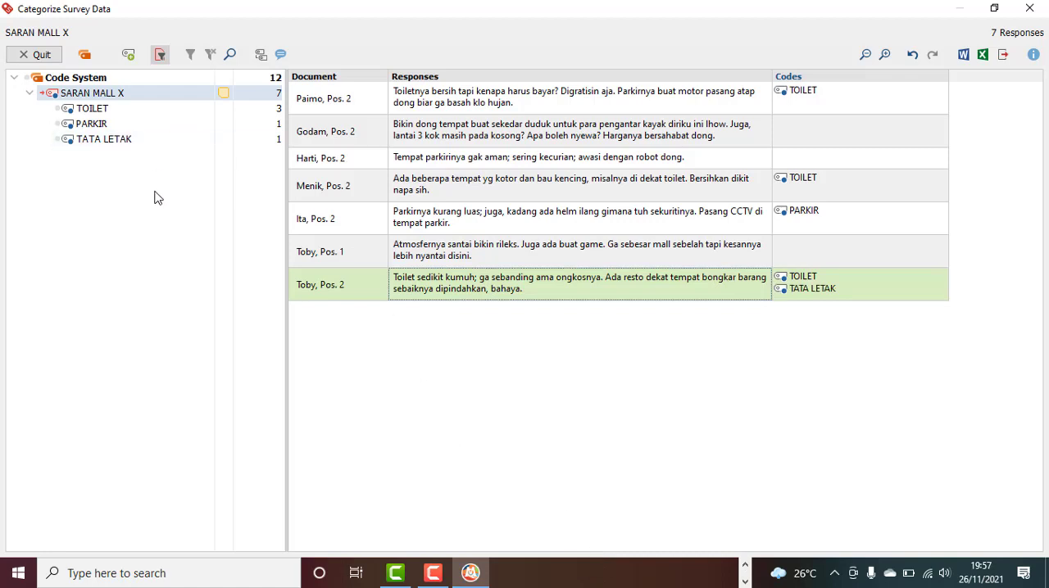
Create a new code TEKNOLOGI from the words "Pasang CCTV" and assign it to the fifth response
click(729, 226)
click(729, 226)
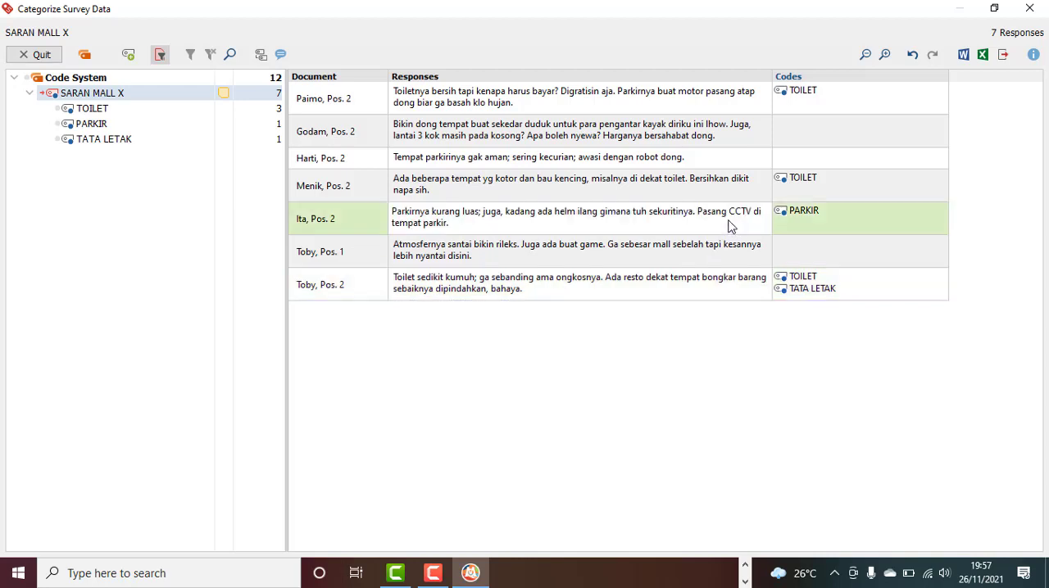
drag(697, 211, 752, 215)
right_click(735, 213)
click(811, 264)
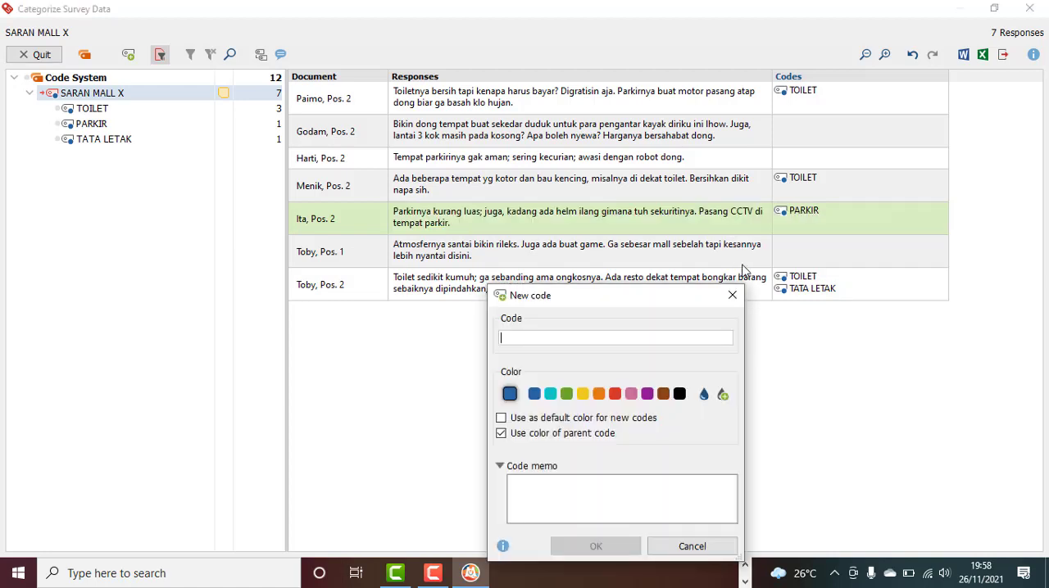
text(TEKNOL)
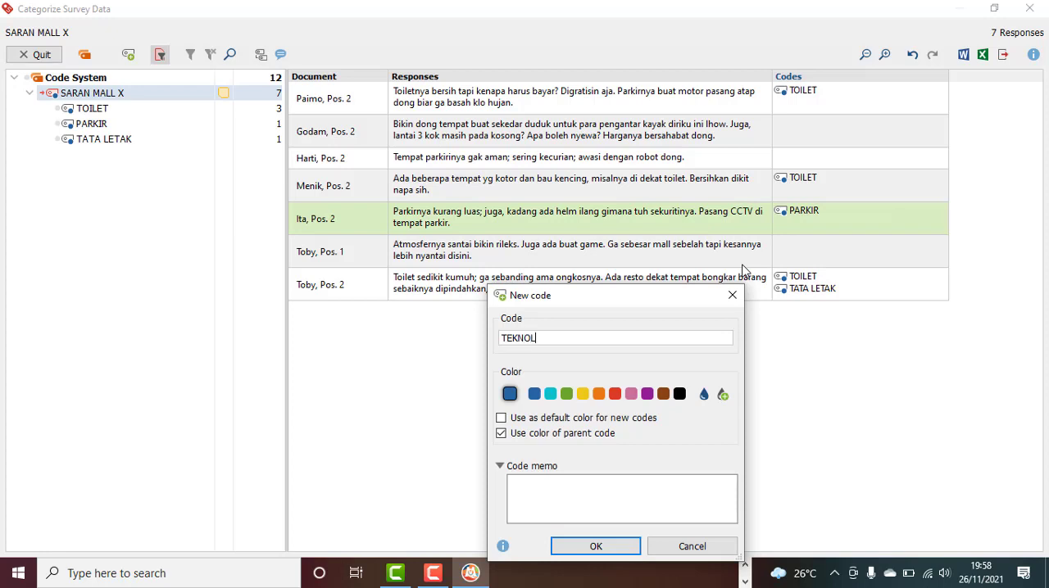
text(OGI)
click(596, 546)
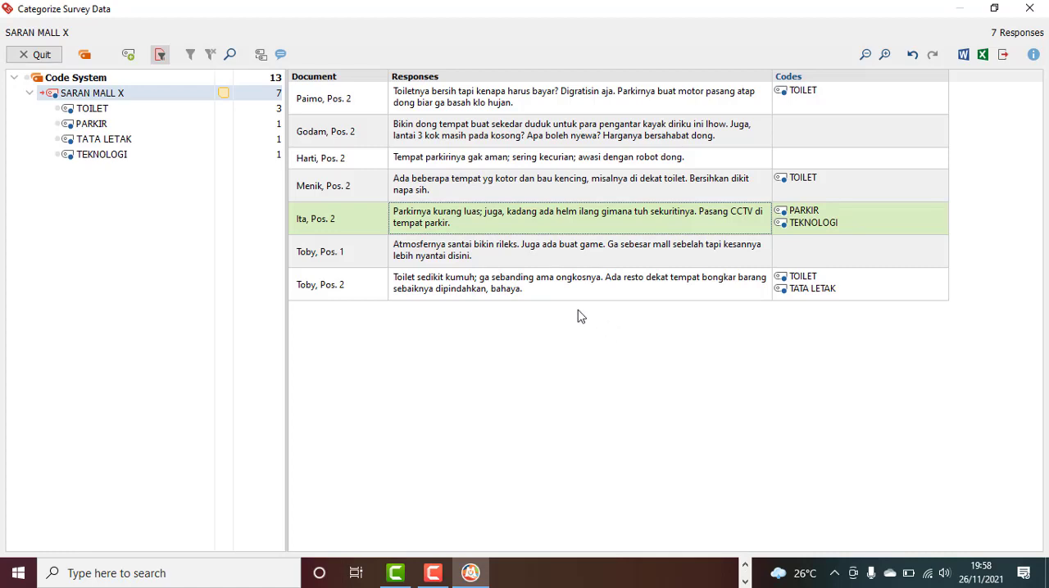
Assign the existing code TEKNOLOGI to the third response, using the words "awasi dengan robot dong."
click(653, 164)
click(653, 164)
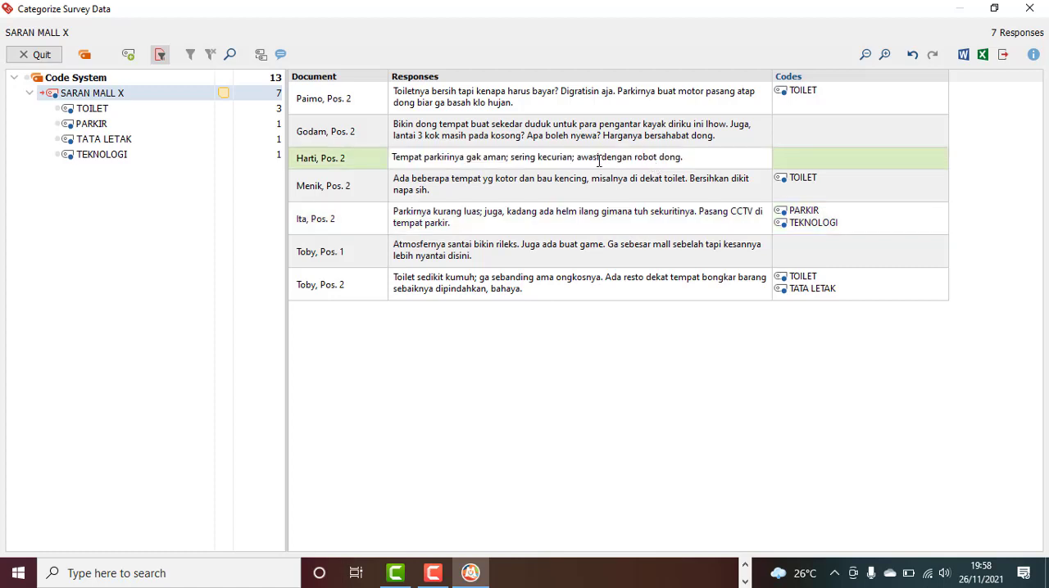
drag(579, 163, 656, 157)
drag(577, 161, 689, 160)
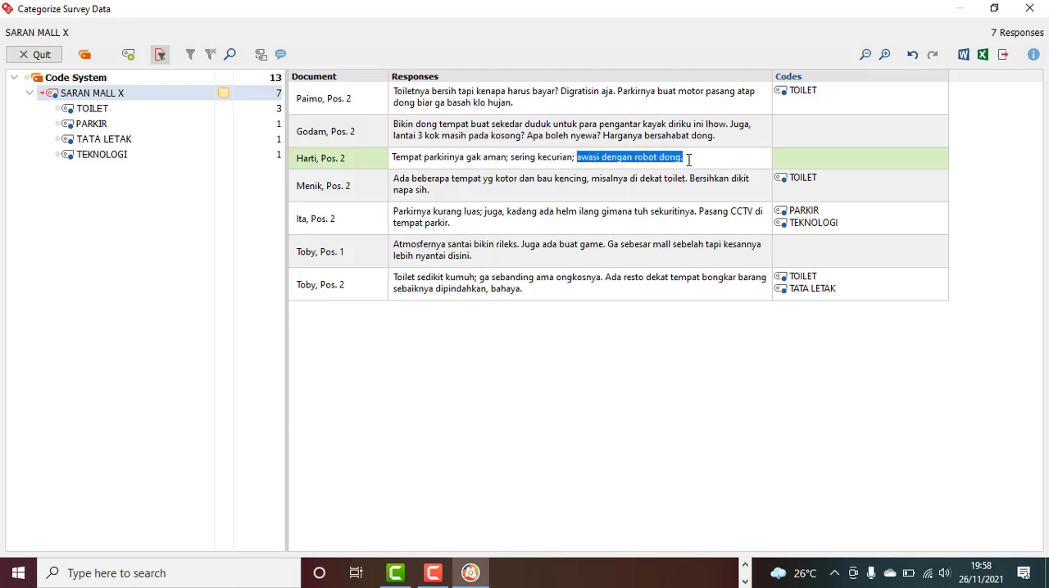
right_click(661, 158)
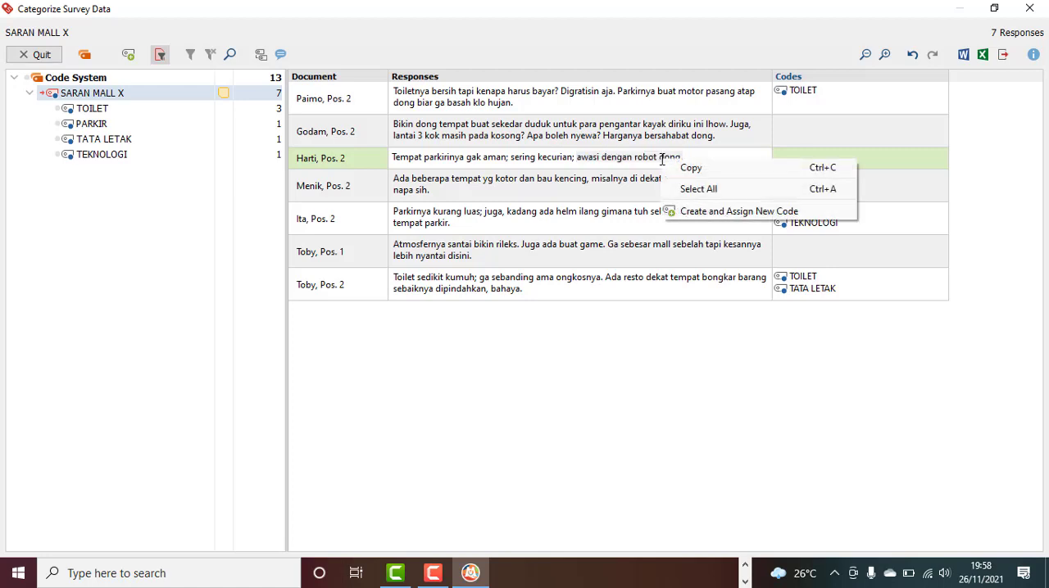
click(692, 167)
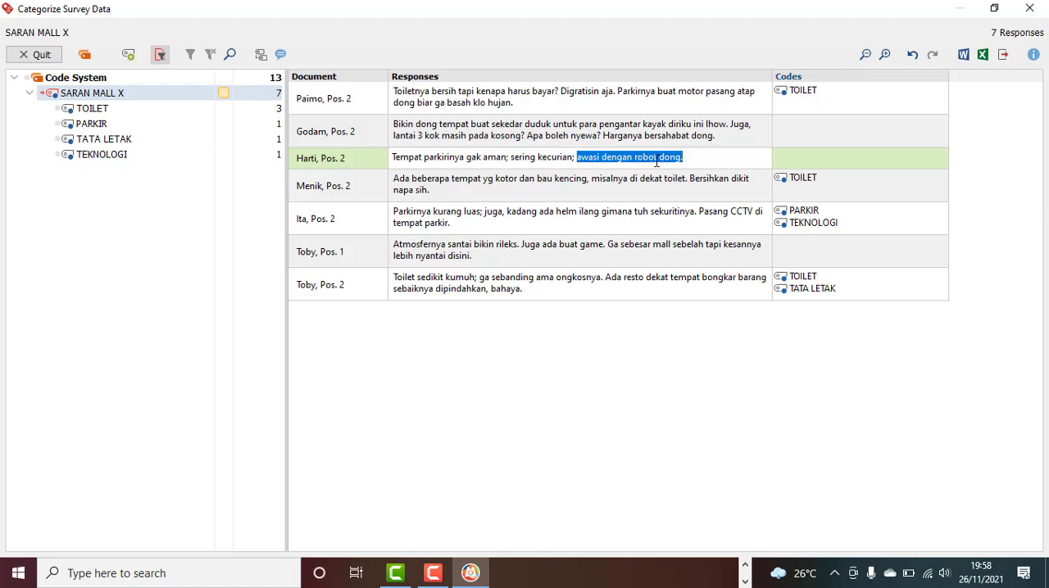
drag(655, 162, 173, 159)
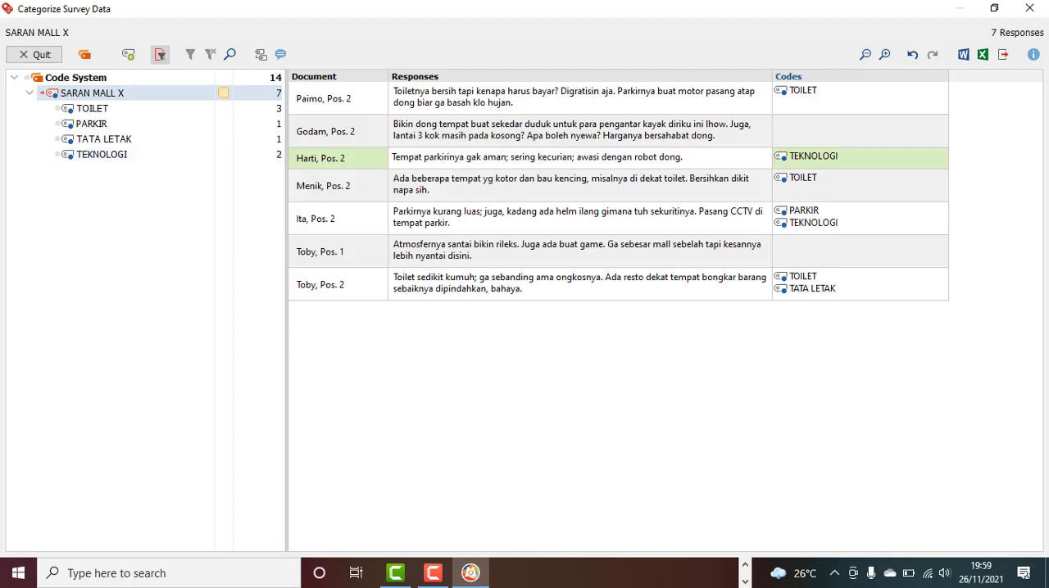
Close the survey categorization and generate Document Variable Statistics for the variables Hobi and Gaji, limited to the activated documents
click(1042, 15)
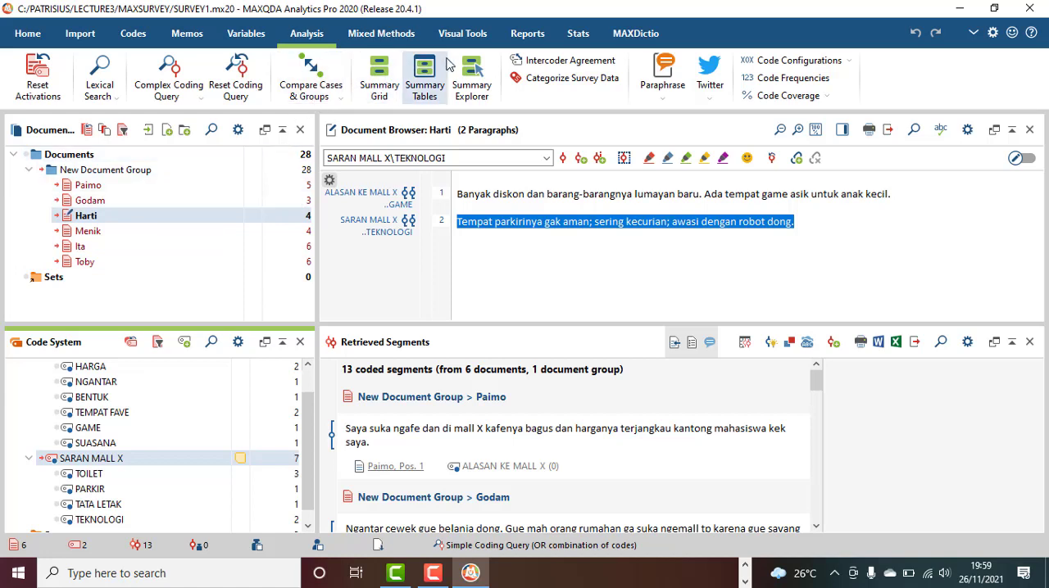
click(264, 40)
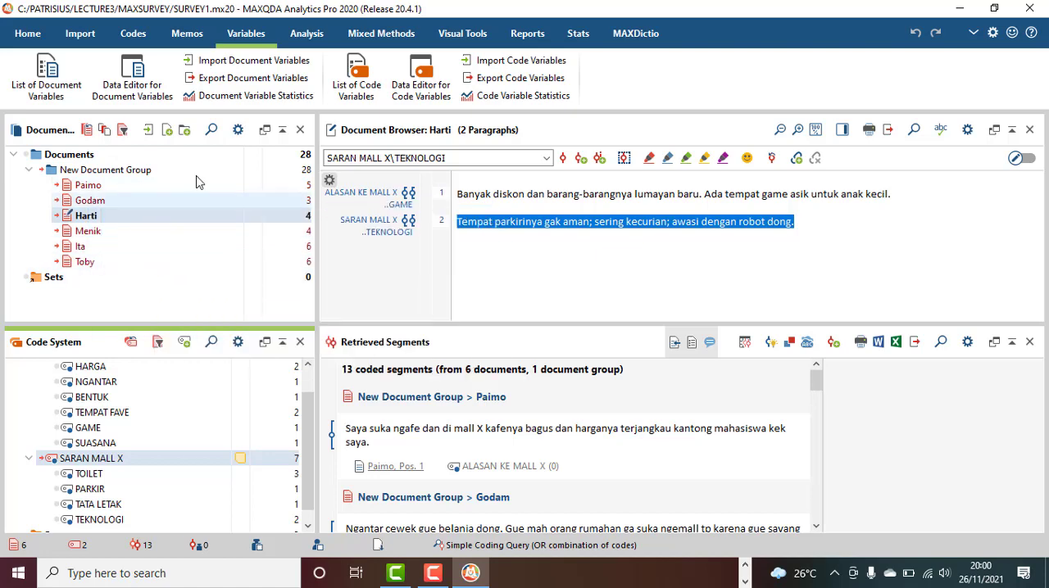
click(253, 97)
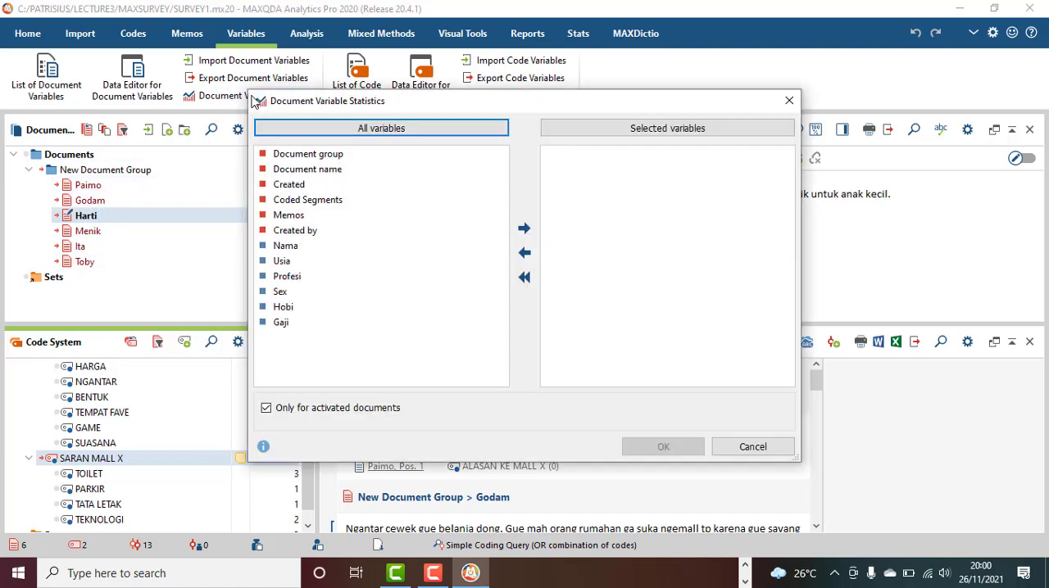
click(303, 312)
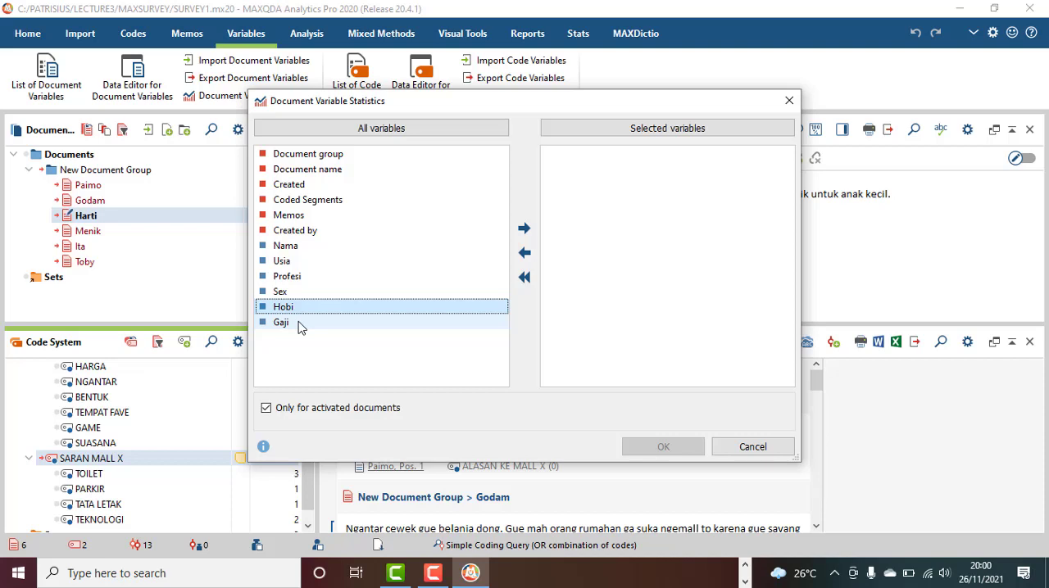
shift+click(299, 325)
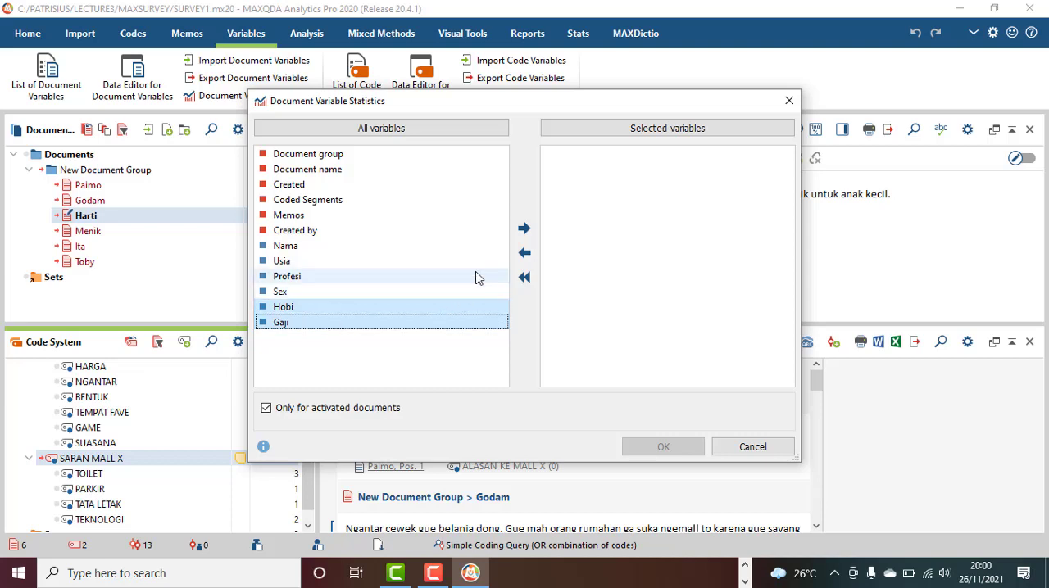
click(525, 229)
click(594, 156)
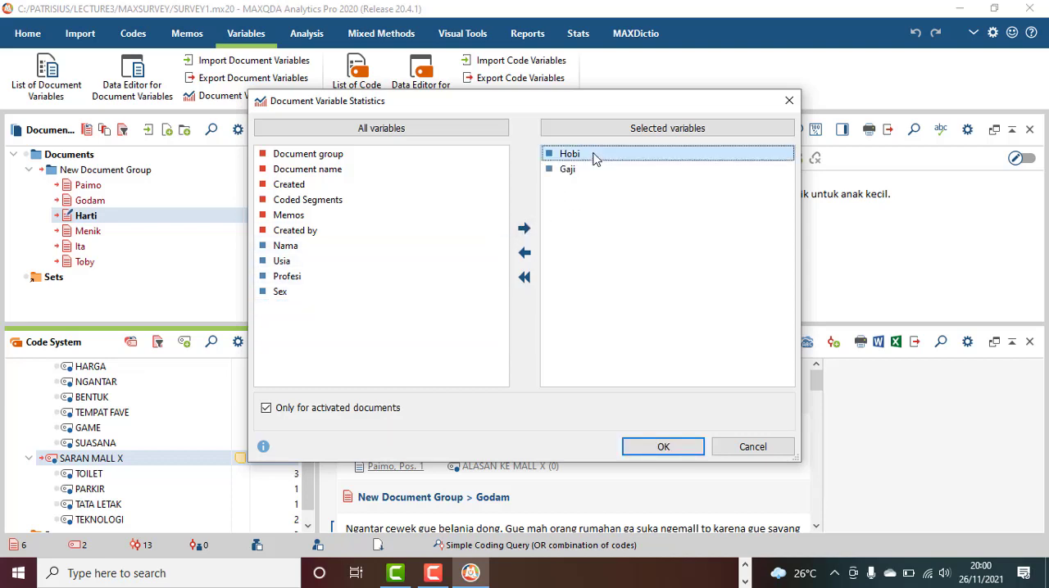
shift+click(595, 170)
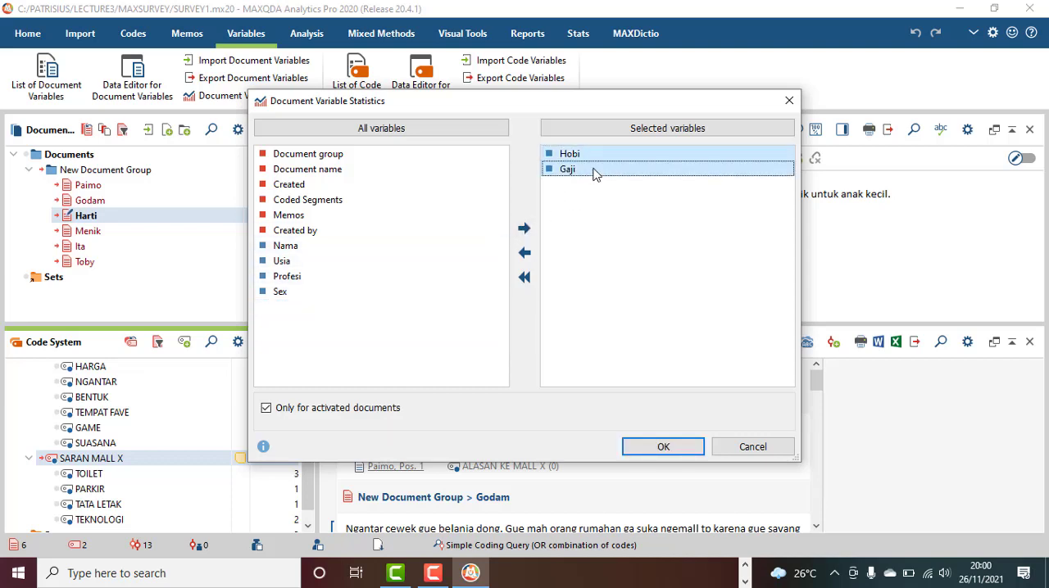
click(660, 446)
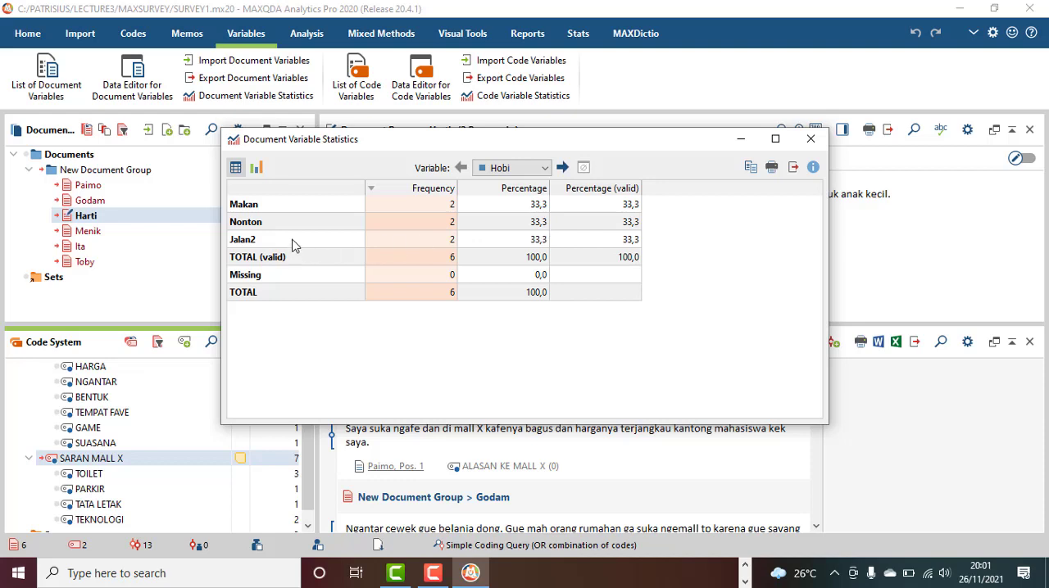
Switch the statistics to the variable Gaji and display its percentages as a bar chart
click(545, 169)
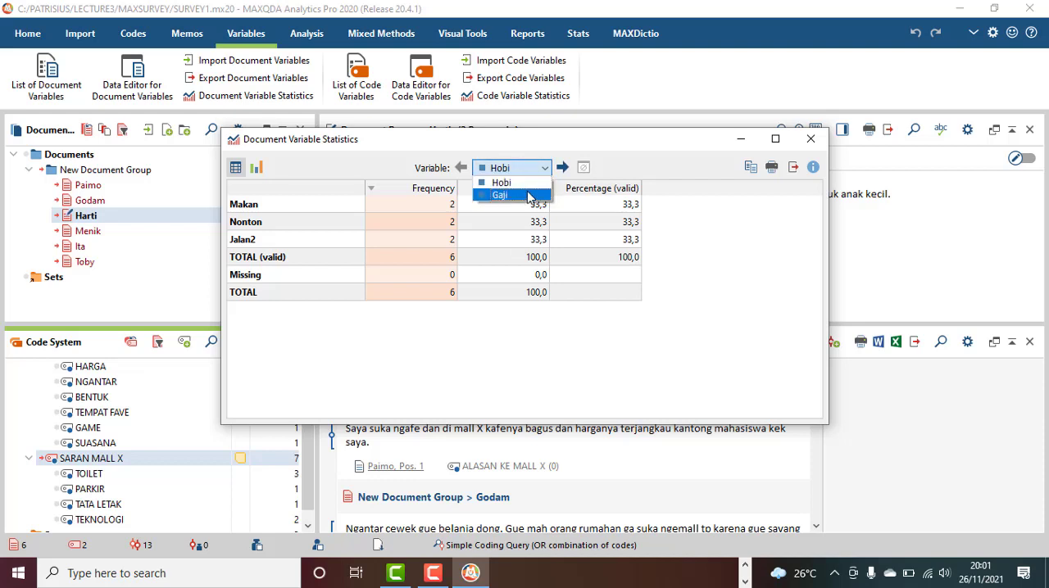
click(529, 199)
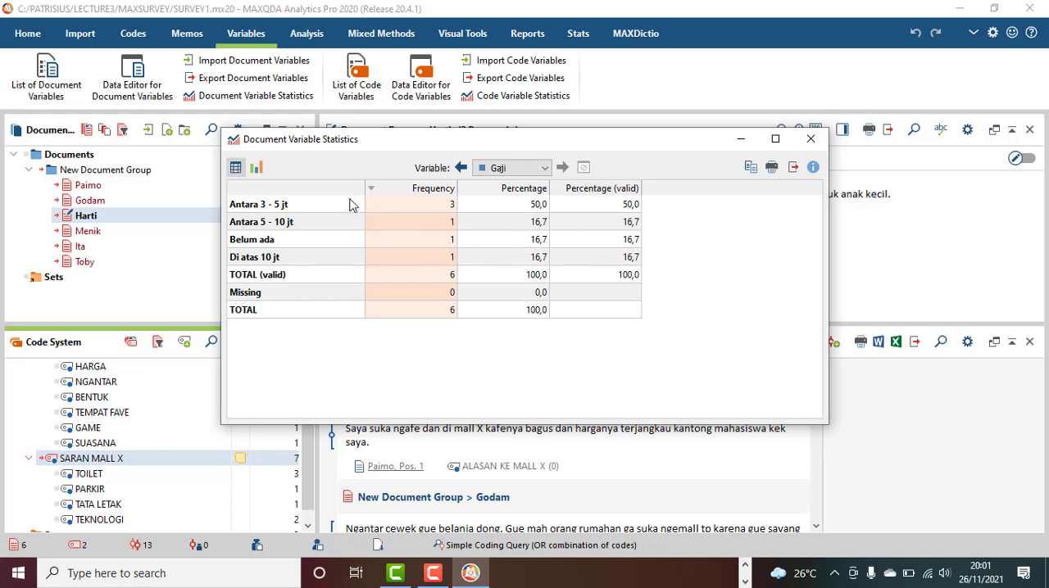
click(256, 168)
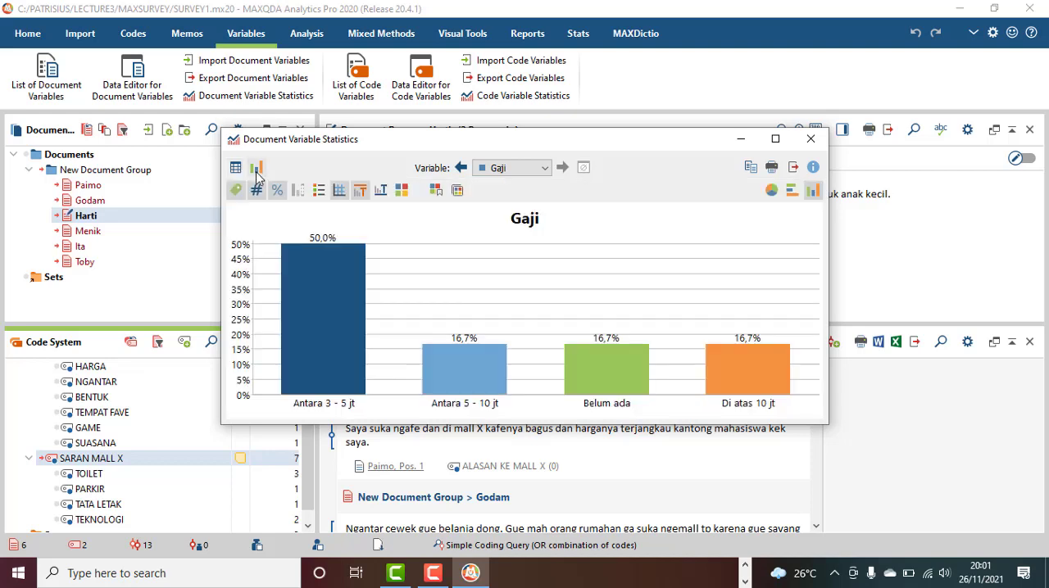